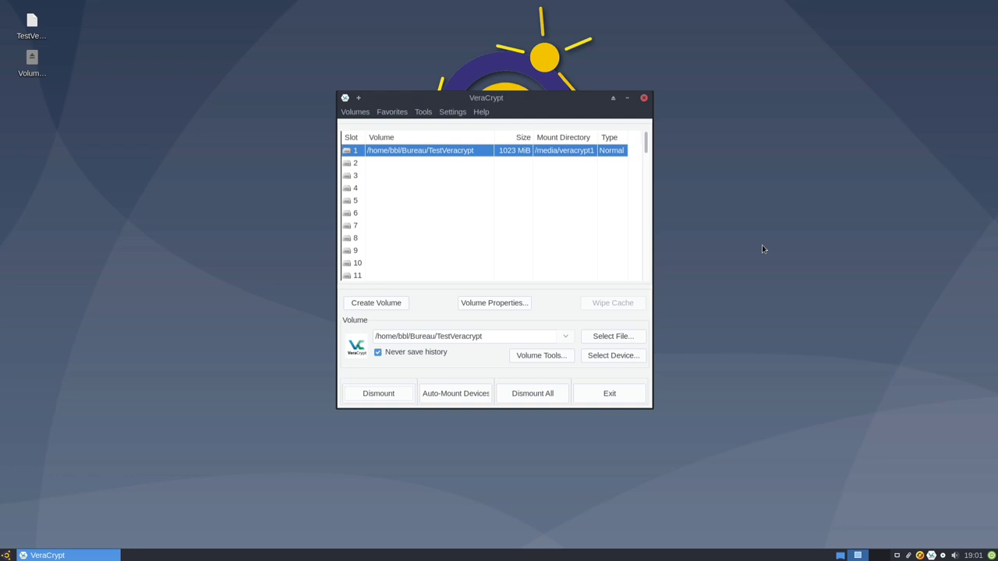
{"action": "left_click", "coordinate": [366, 113]}
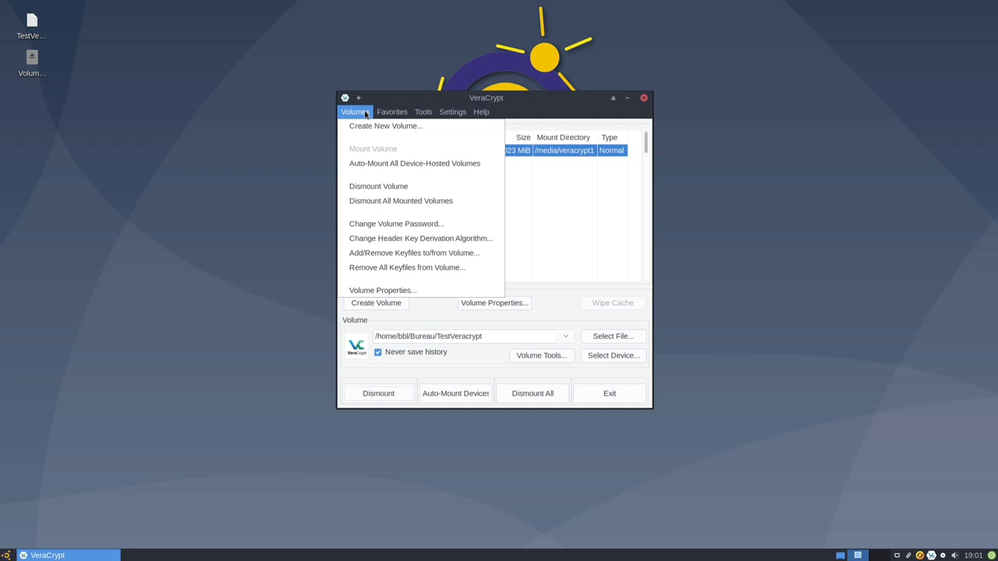
{"action": "left_click", "coordinate": [528, 116]}
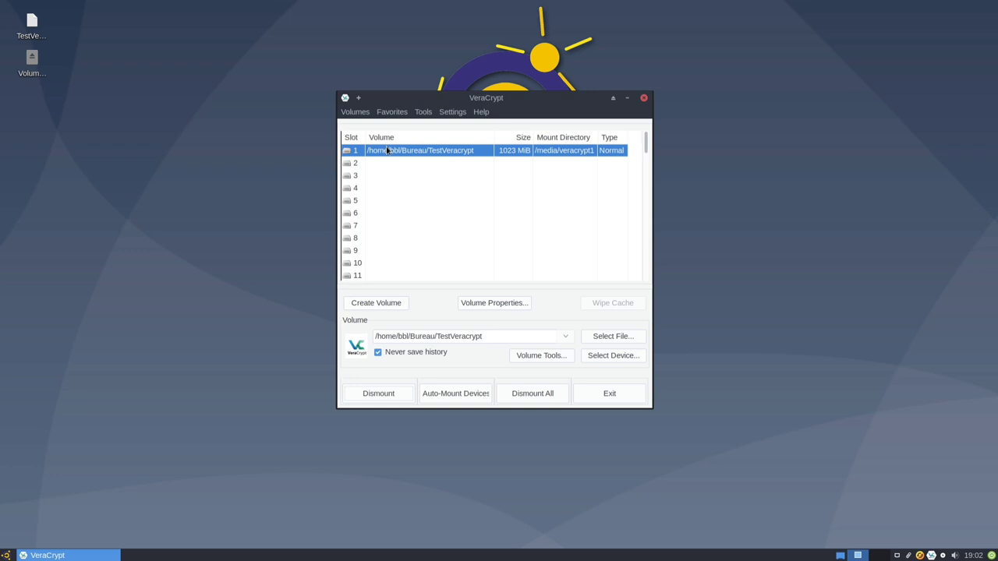
Start adding or removing keyfiles for the TestVeracrypt volume, entering its current password and enabling the use of current keyfiles
{"action": "left_click", "coordinate": [348, 110]}
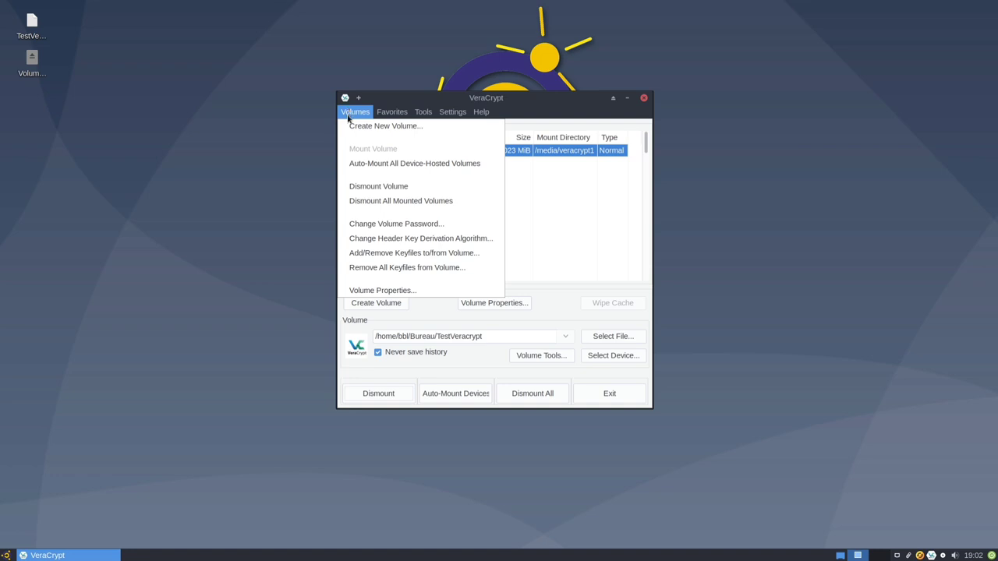
{"action": "left_click", "coordinate": [384, 253]}
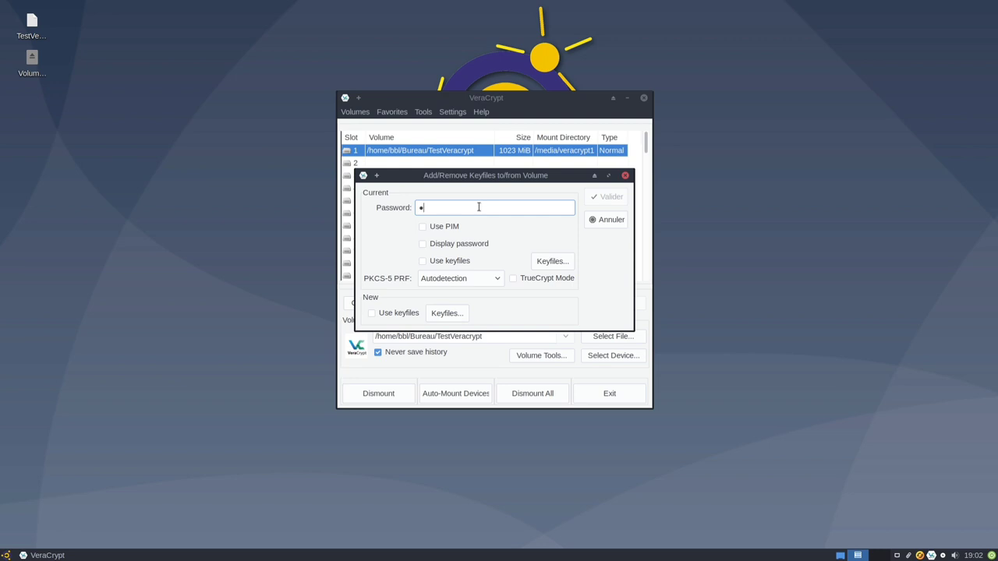
{"action": "type", "text": "******"}
{"action": "left_click", "coordinate": [461, 259]}
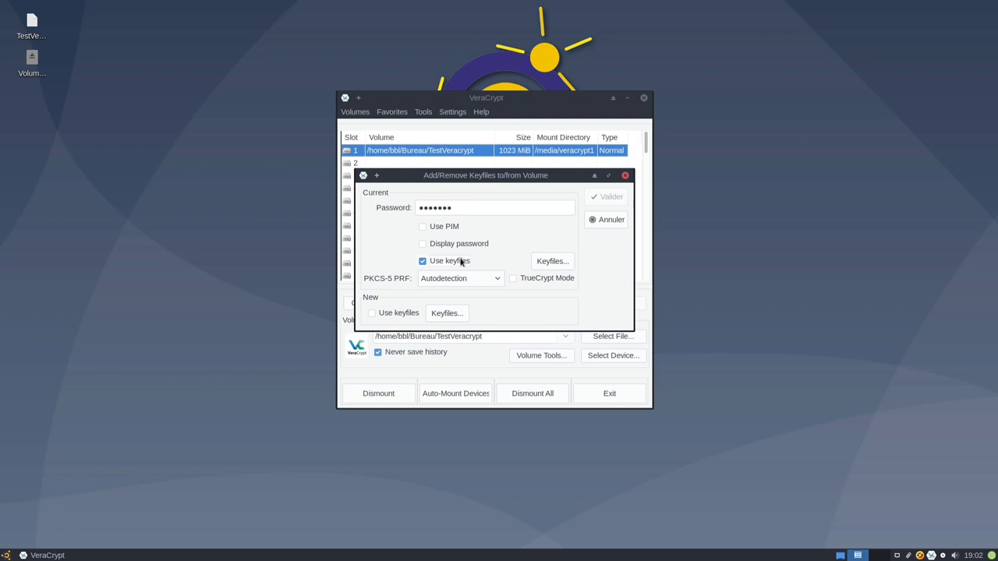
Browse to the folder /usr/share/xfce4/backdrops to add a file to the current keyfiles
{"action": "left_click", "coordinate": [544, 265]}
{"action": "left_click", "coordinate": [373, 280]}
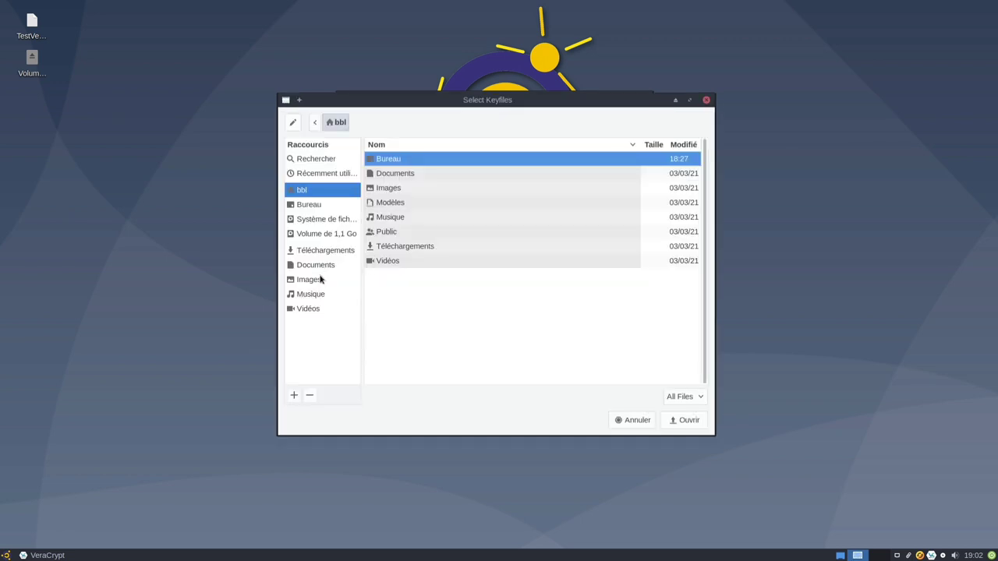
{"action": "left_click", "coordinate": [309, 219]}
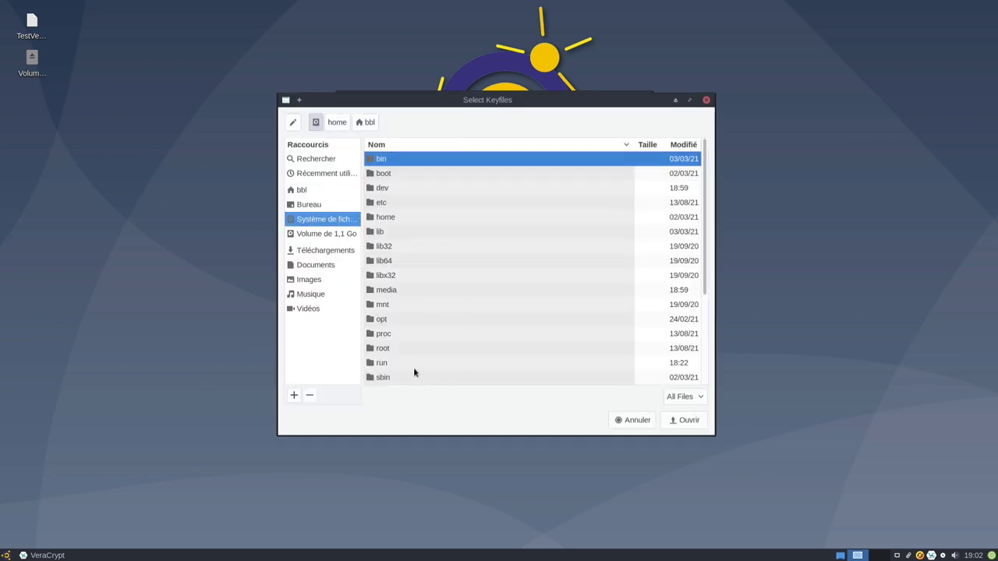
{"action": "scroll", "coordinate": [414, 373], "scroll_direction": "down", "scroll_amount": 3}
{"action": "double_click", "coordinate": [386, 308]}
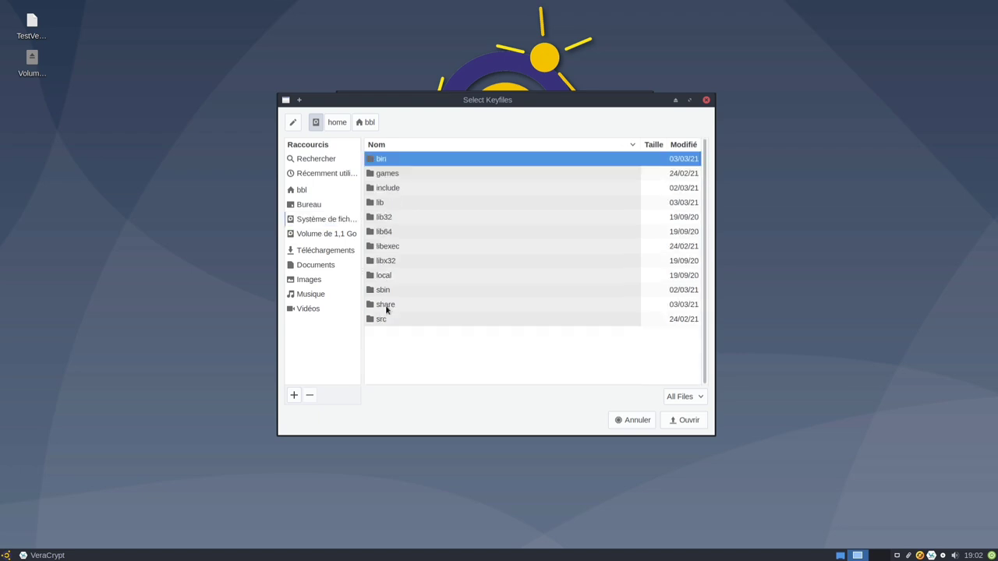
{"action": "double_click", "coordinate": [387, 305]}
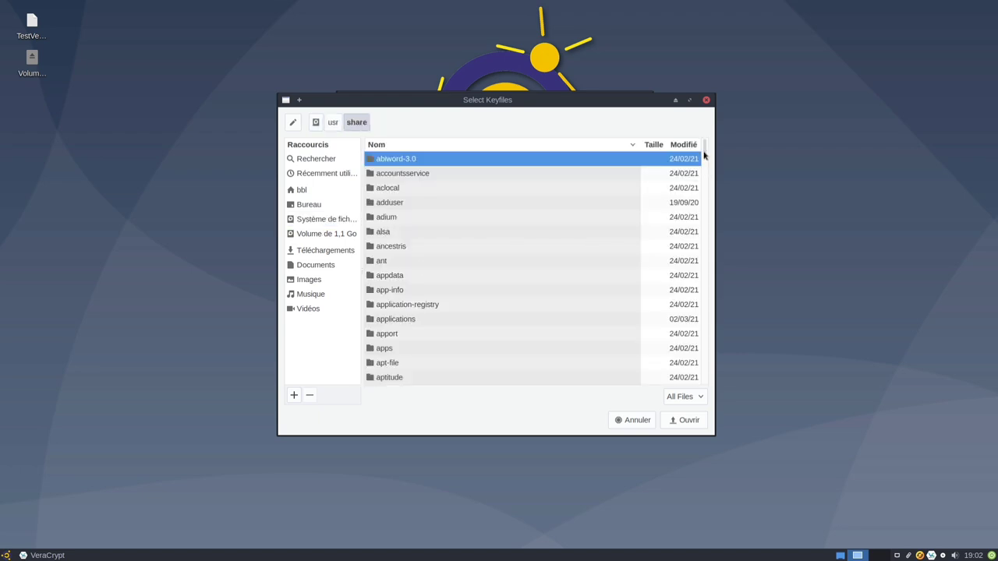
{"action": "left_click_drag", "start_coordinate": [704, 187], "coordinate": [704, 378]}
{"action": "double_click", "coordinate": [393, 161]}
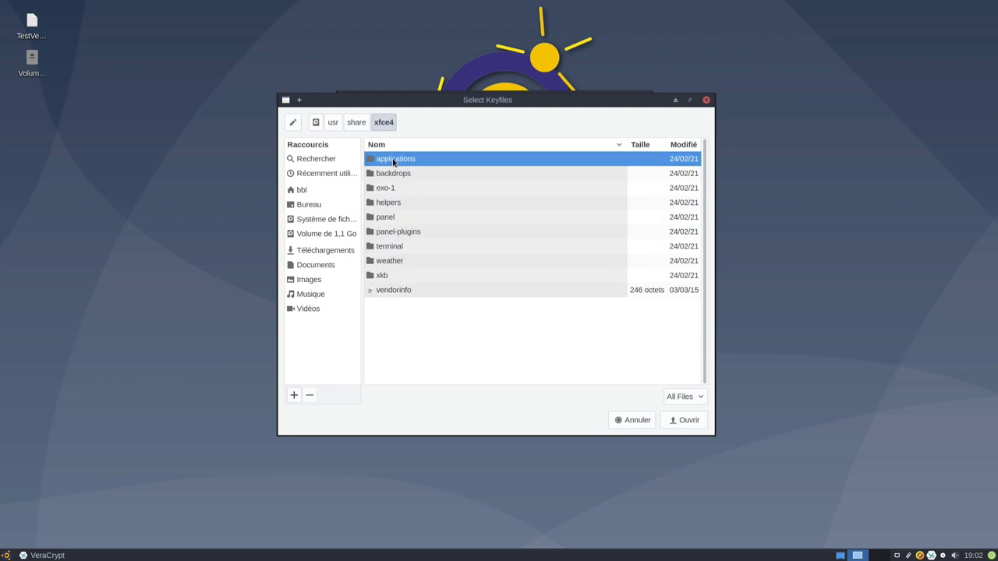
{"action": "double_click", "coordinate": [396, 173]}
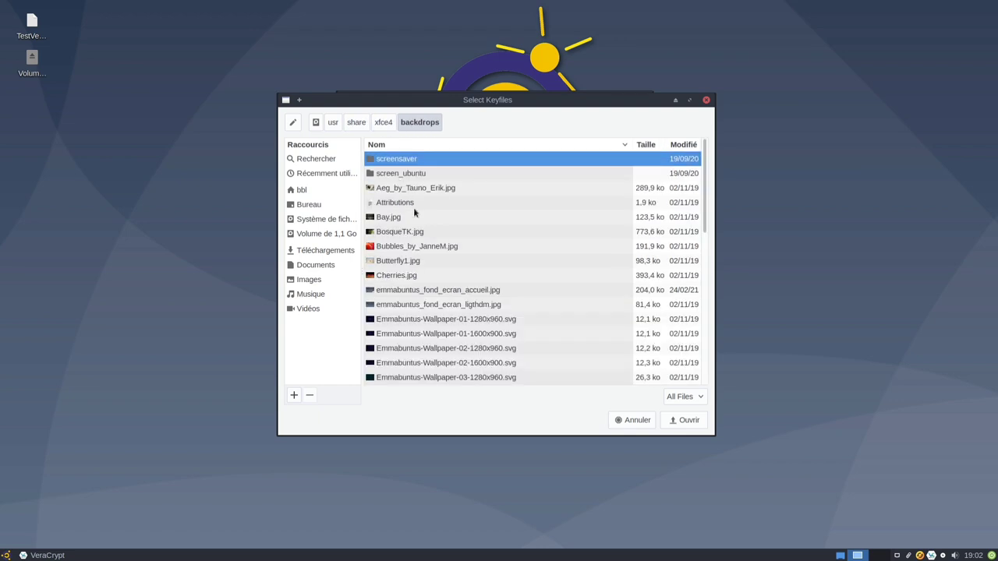
Add emmabuntus_fond_ecran_ligthdm.jpg as the volume's current keyfile and confirm the keyfile list
{"action": "left_click", "coordinate": [438, 291]}
{"action": "left_click", "coordinate": [449, 305]}
{"action": "left_click", "coordinate": [692, 421]}
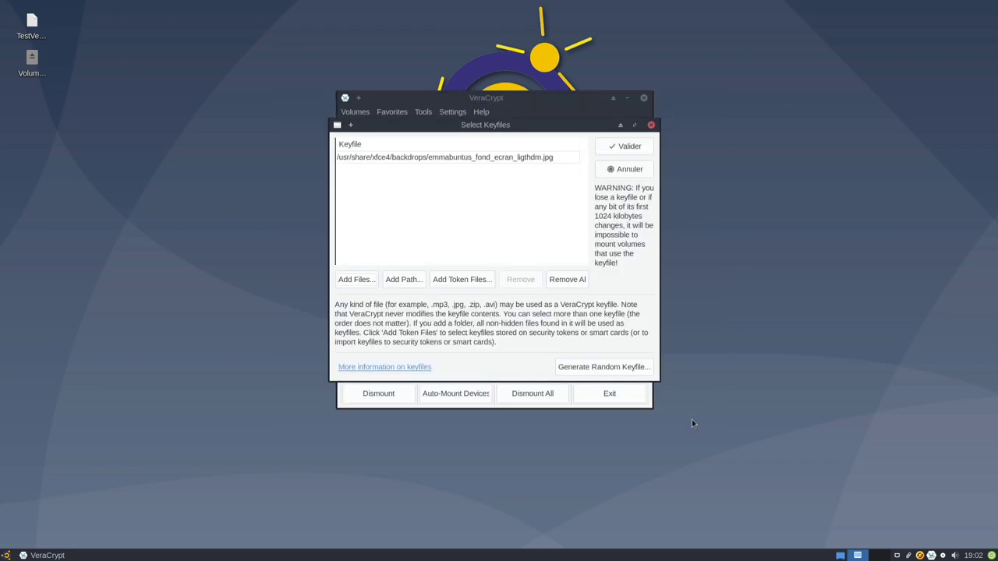
{"action": "left_click", "coordinate": [626, 151]}
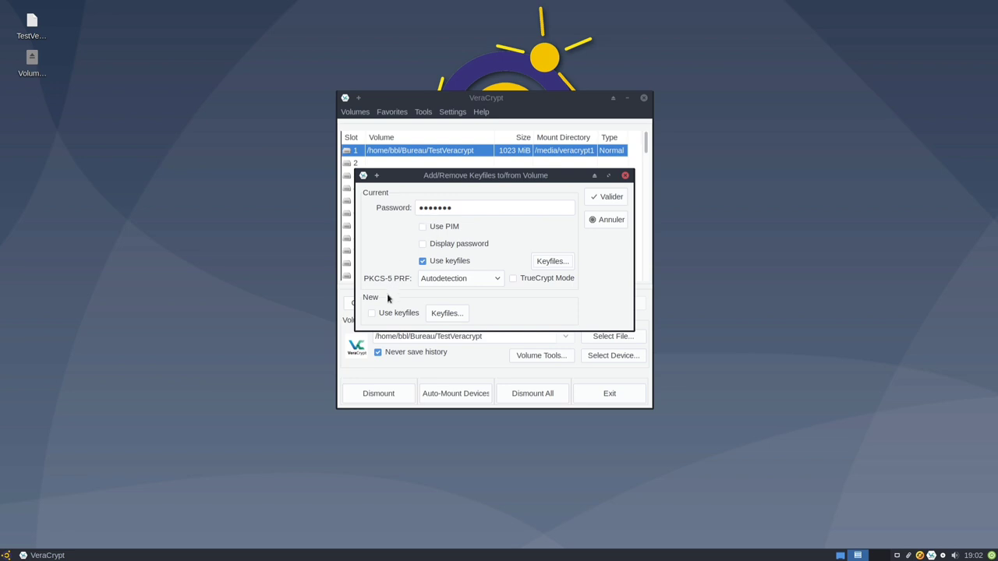
Enable keyfiles for the new settings and browse to /usr/share/xfce4/backdrops to add files
{"action": "left_click", "coordinate": [372, 314]}
{"action": "left_click", "coordinate": [447, 316]}
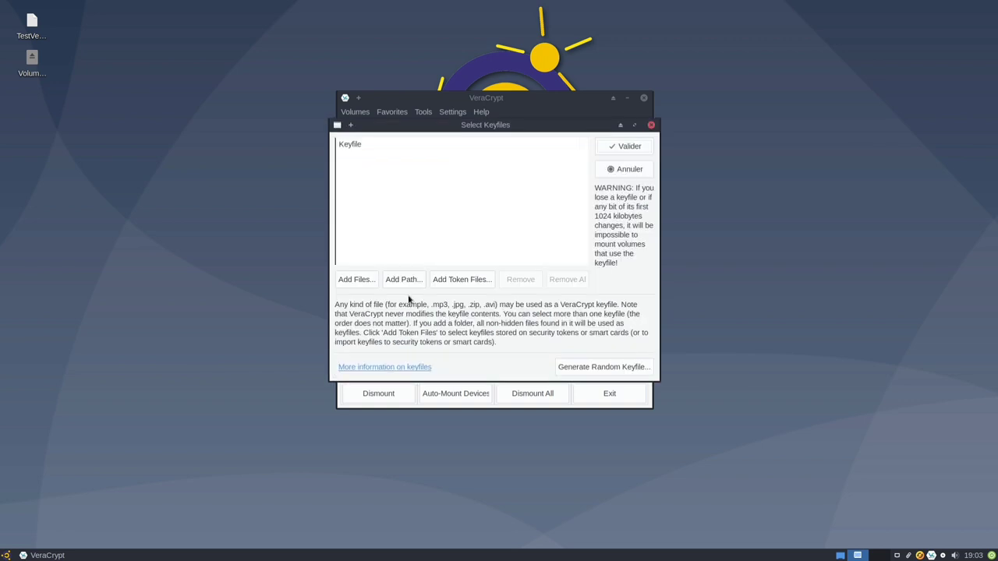
{"action": "left_click", "coordinate": [359, 279]}
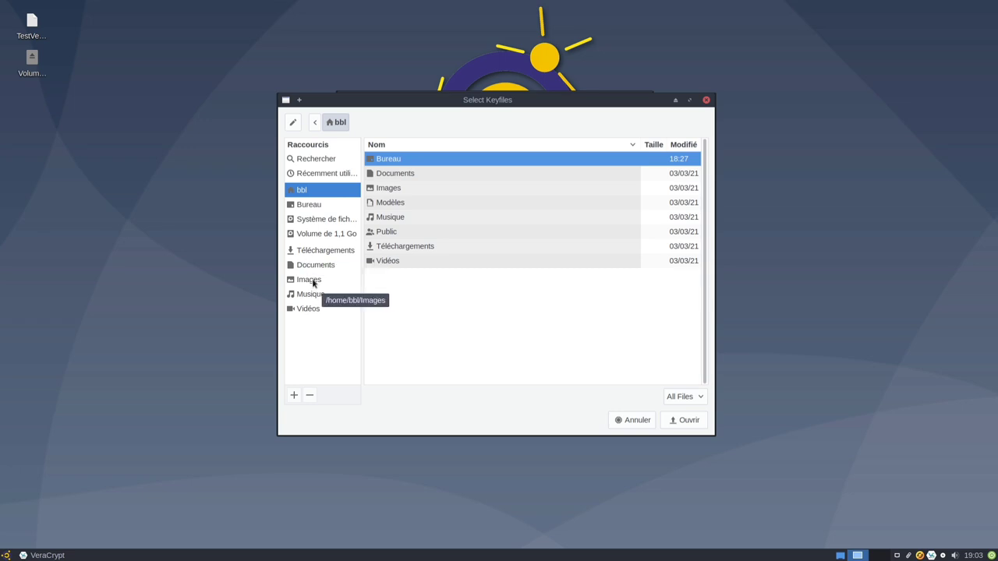
{"action": "left_click", "coordinate": [315, 219]}
{"action": "scroll", "coordinate": [418, 363], "scroll_direction": "down", "scroll_amount": 3}
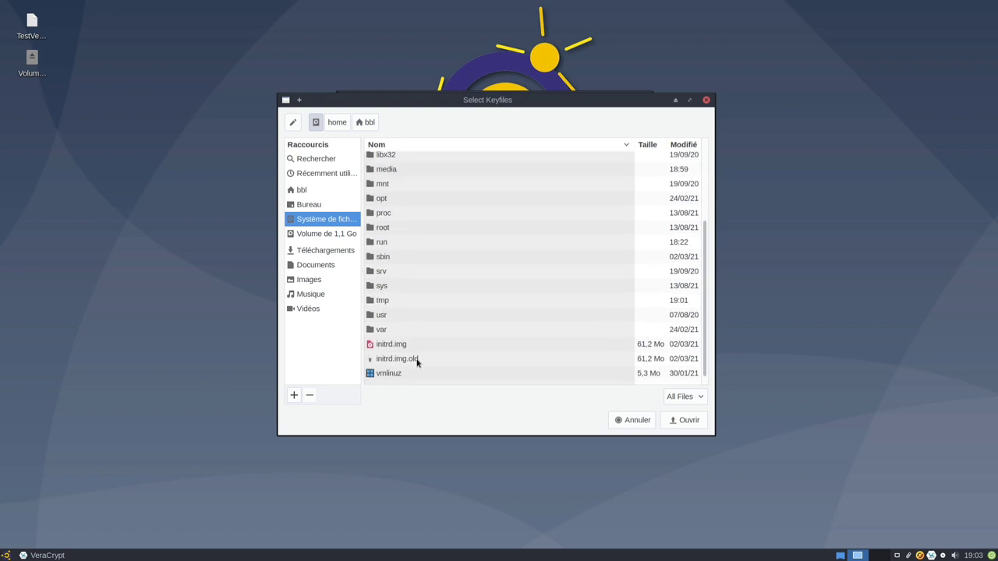
{"action": "double_click", "coordinate": [389, 315]}
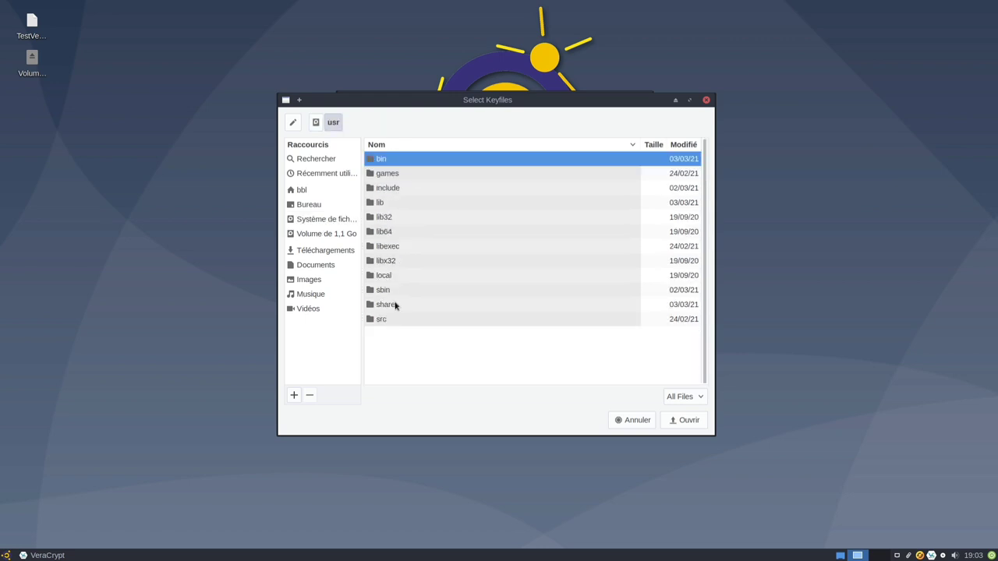
{"action": "double_click", "coordinate": [389, 304]}
{"action": "left_click_drag", "start_coordinate": [706, 161], "coordinate": [736, 378]}
{"action": "double_click", "coordinate": [418, 185]}
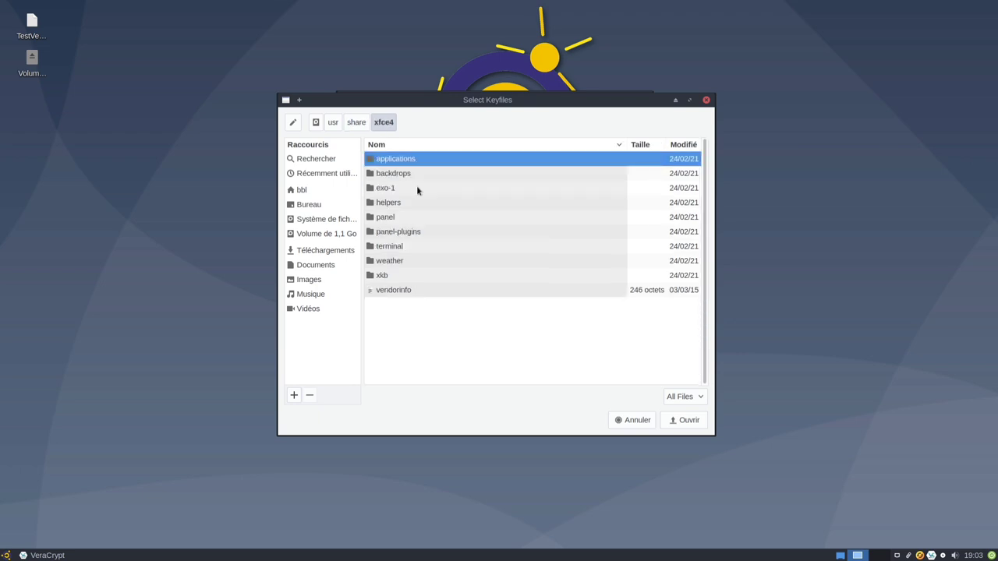
{"action": "double_click", "coordinate": [414, 173]}
Set the five consecutive files from Emmabuntus-Wallpaper-01-1280x960.svg through Emmabuntus-Wallpaper-03-1280x960.svg as the new keyfiles
{"action": "left_click", "coordinate": [450, 306]}
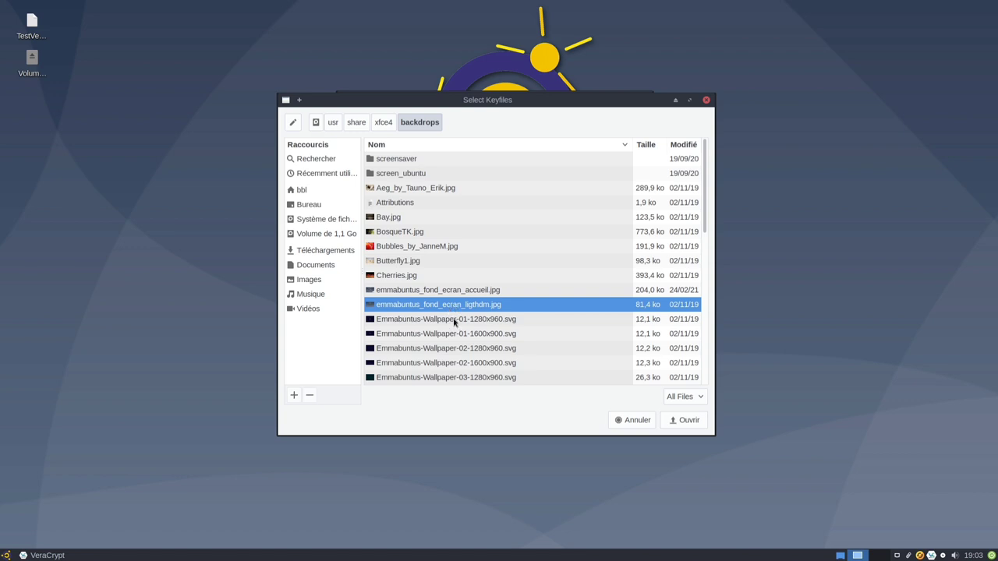
{"action": "left_click", "coordinate": [454, 321]}
{"action": "left_click_drag", "start_coordinate": [462, 336], "coordinate": [485, 377]}
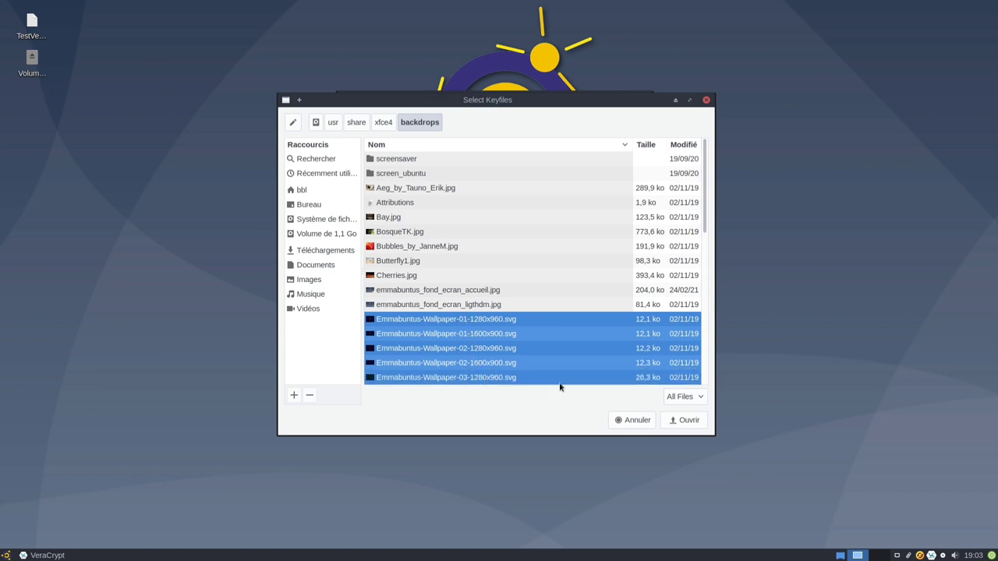
{"action": "left_click", "coordinate": [685, 421]}
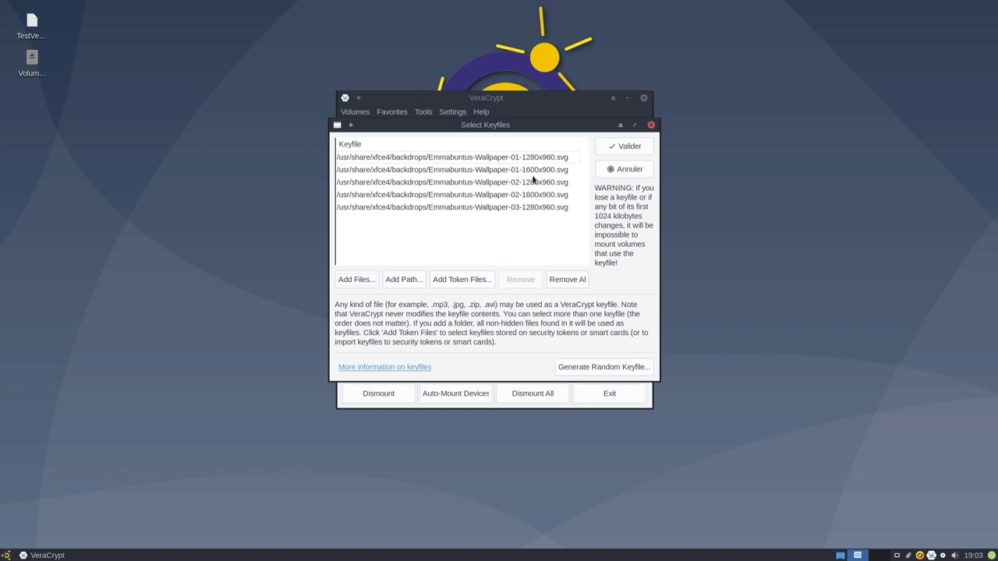
{"action": "left_click", "coordinate": [644, 146]}
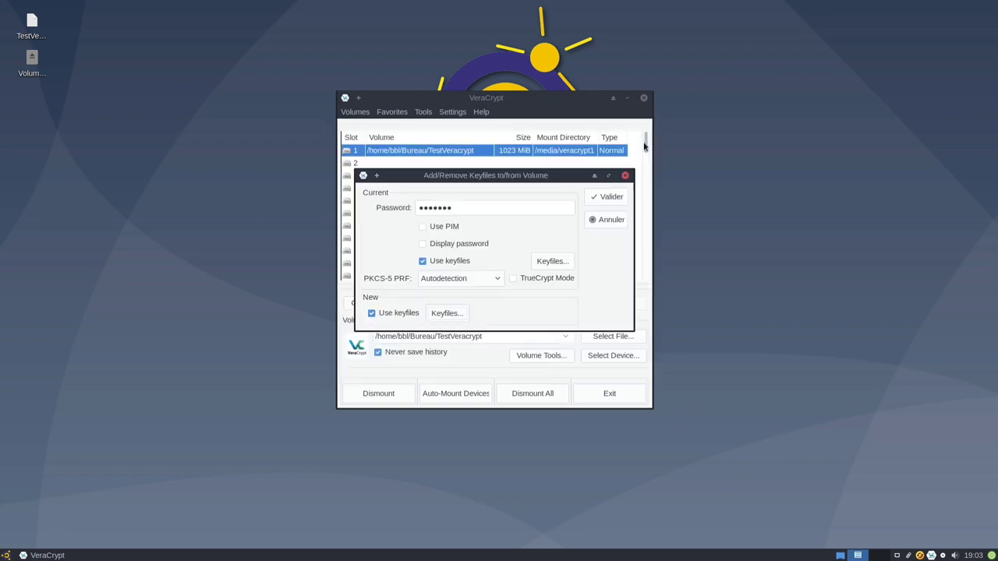
Apply the keyfile change, showing the random pool while collecting randomness from pointer movement
{"action": "left_click", "coordinate": [609, 198]}
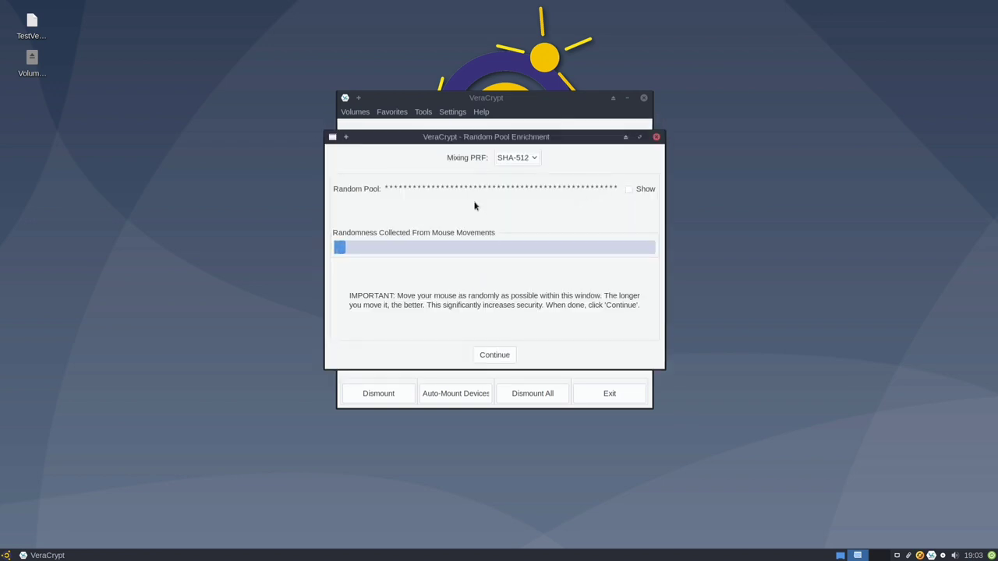
{"action": "left_click", "coordinate": [629, 189]}
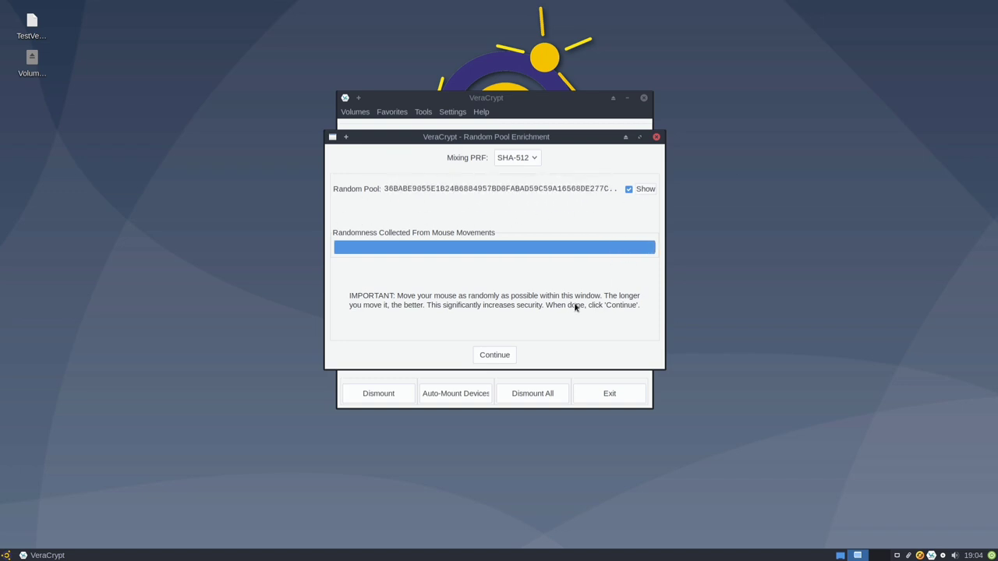
{"action": "left_click", "coordinate": [511, 355]}
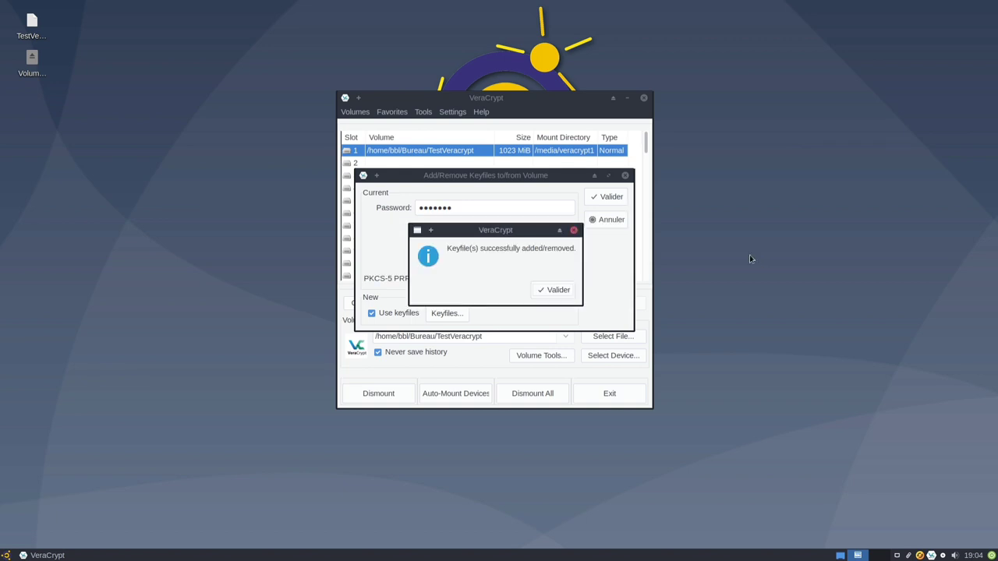
{"action": "left_click", "coordinate": [558, 290]}
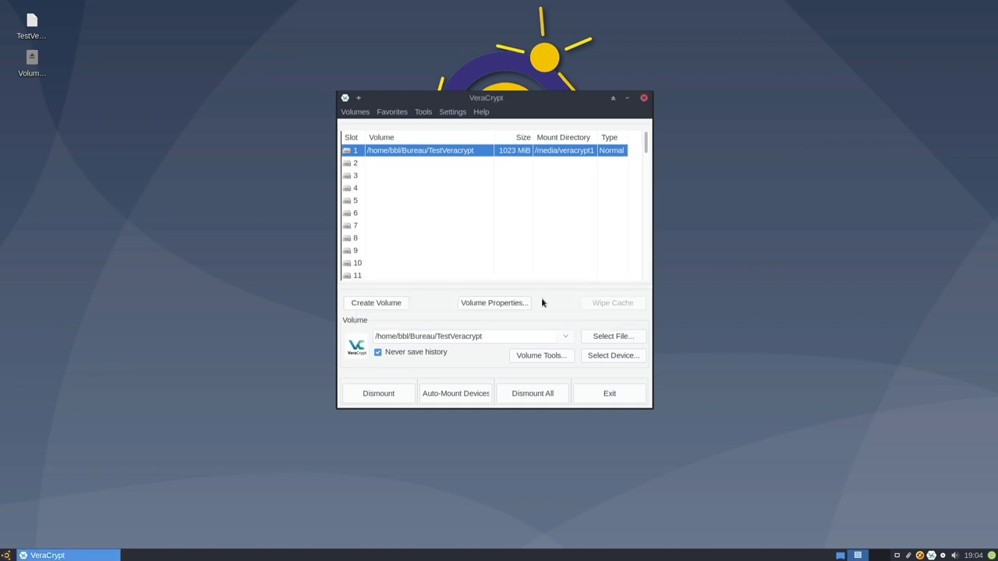
Dismount the TestVeracrypt volume and begin mounting it again with the volume password entered and keyfiles enabled
{"action": "left_click", "coordinate": [379, 394]}
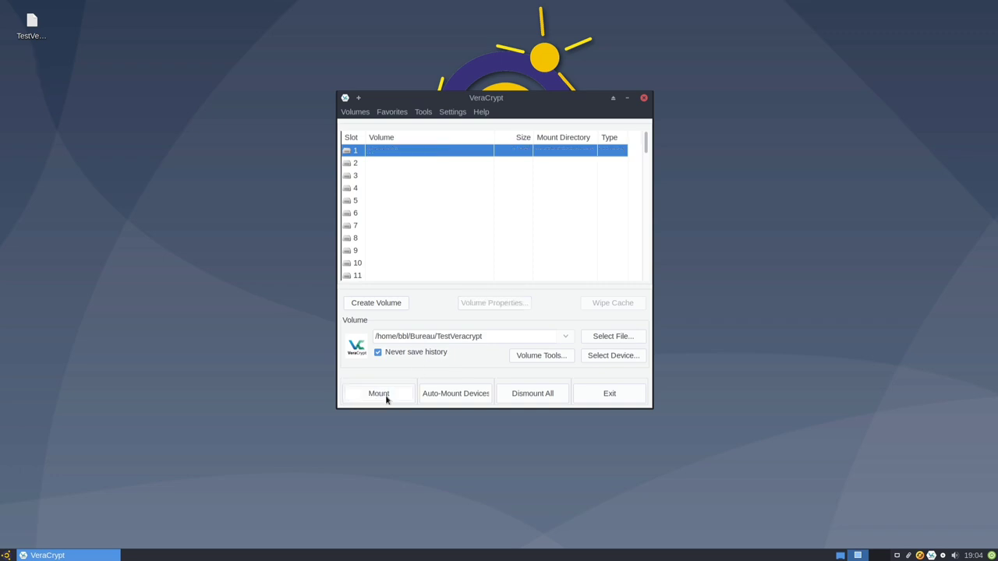
{"action": "left_click", "coordinate": [385, 395]}
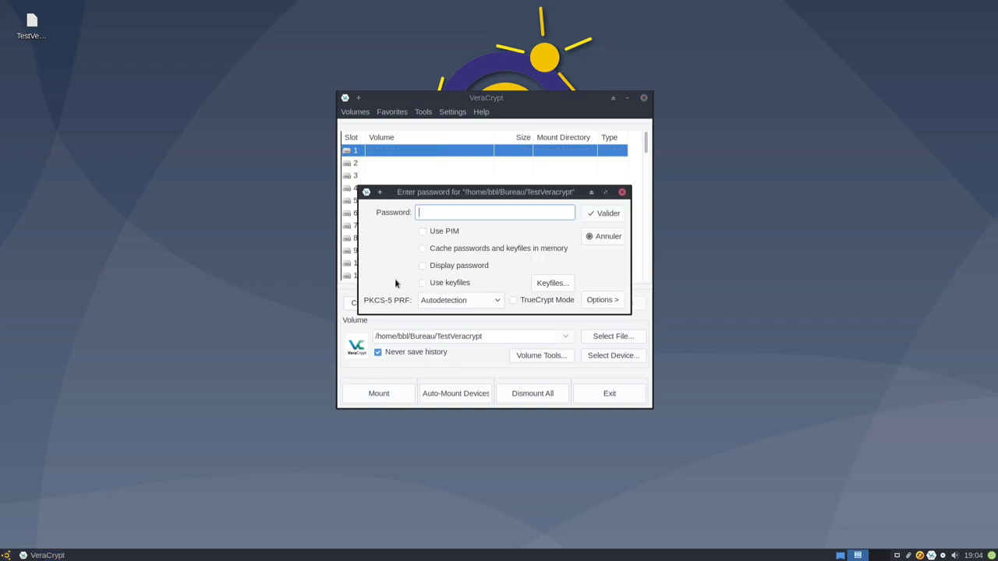
{"action": "type", "text": "*******"}
{"action": "left_click", "coordinate": [424, 283]}
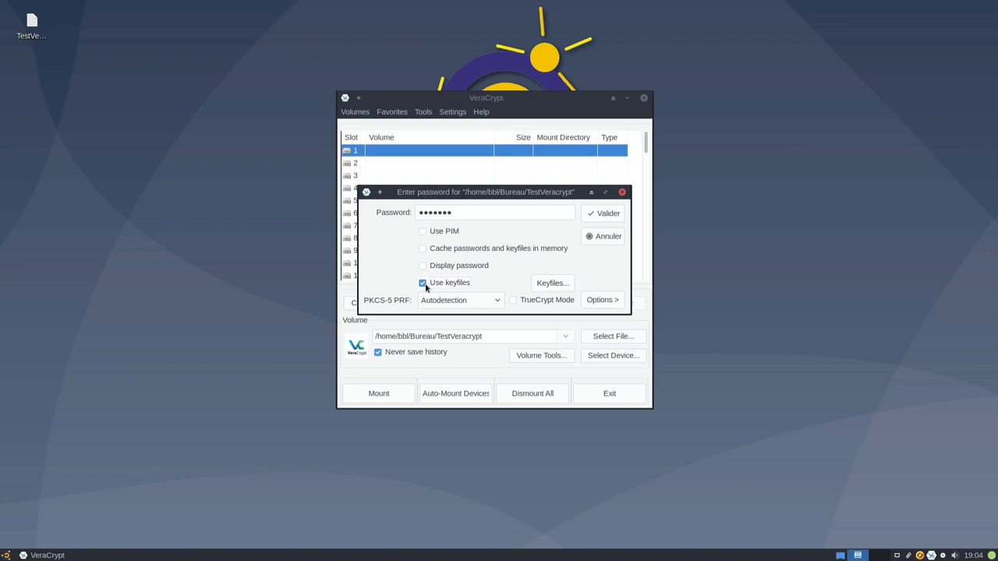
Open the keyfile selection for mounting TestVeracrypt and browse to /usr/share/xfce4/backdrops to add files
{"action": "left_click", "coordinate": [548, 286]}
{"action": "left_click", "coordinate": [362, 281]}
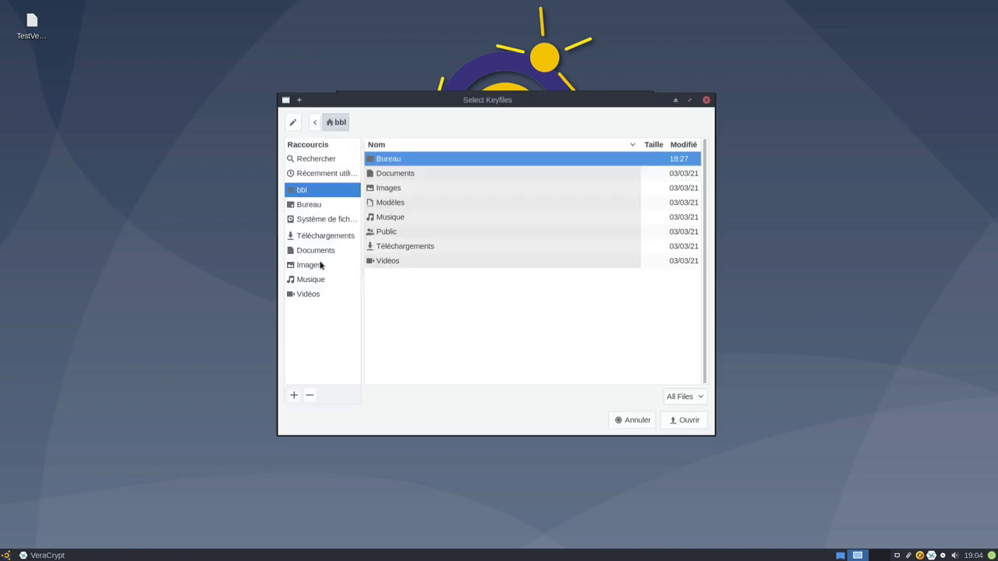
{"action": "left_click", "coordinate": [312, 221]}
{"action": "scroll", "coordinate": [466, 285], "scroll_direction": "down", "scroll_amount": 5}
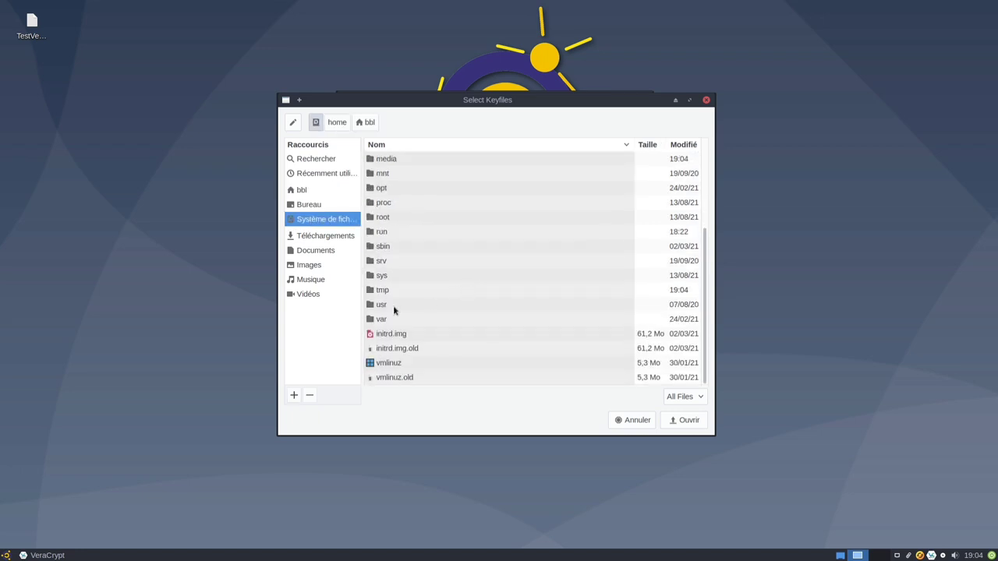
{"action": "double_click", "coordinate": [394, 304]}
{"action": "double_click", "coordinate": [395, 304]}
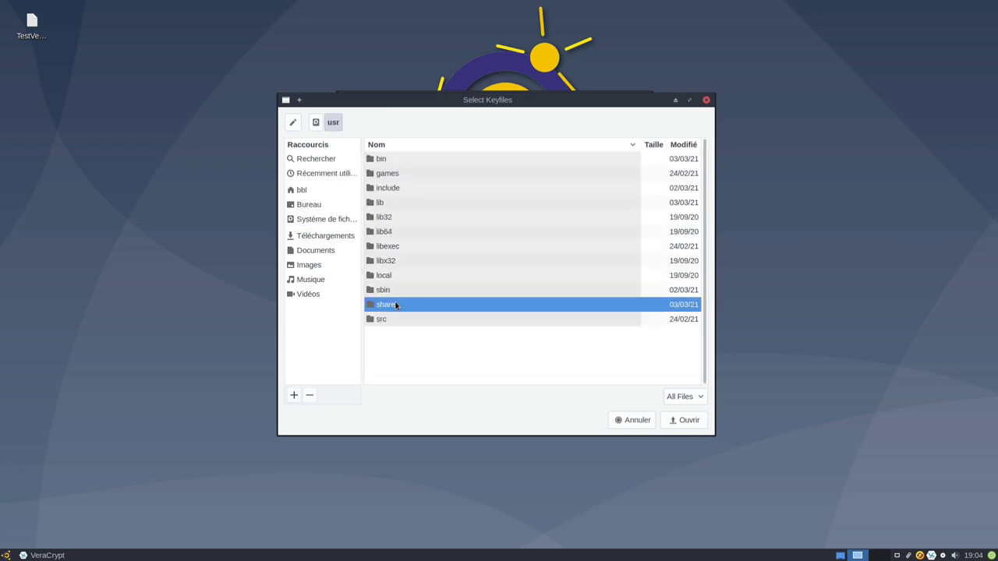
{"action": "left_click", "coordinate": [593, 144]}
{"action": "double_click", "coordinate": [393, 348]}
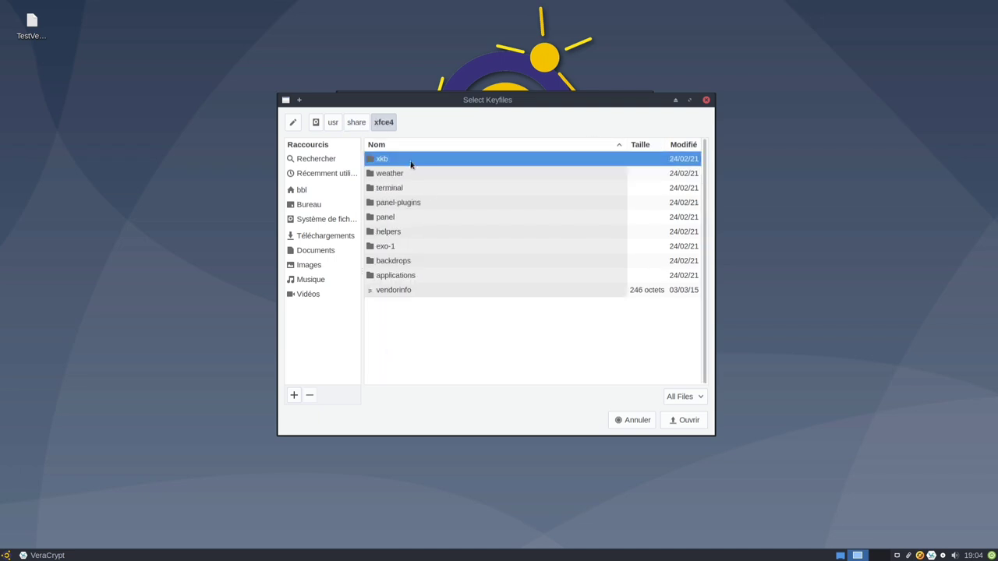
{"action": "left_click", "coordinate": [411, 146]}
{"action": "double_click", "coordinate": [400, 175]}
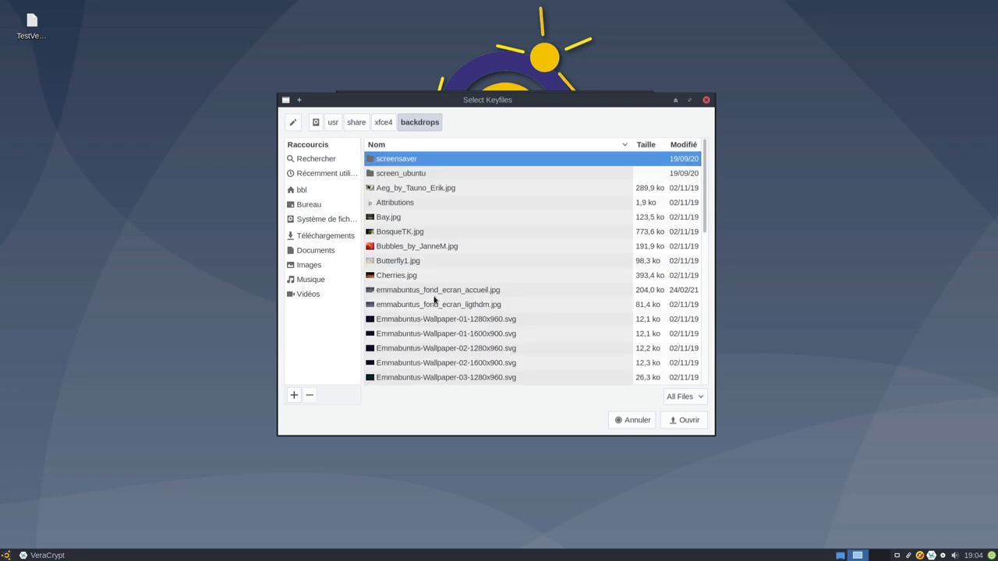
Add the five consecutive files from Emmabuntus-Wallpaper-01-1280x960.svg through Emmabuntus-Wallpaper-03-1280x960.svg as keyfiles and mount the volume
{"action": "left_click", "coordinate": [417, 322]}
{"action": "left_click_drag", "start_coordinate": [417, 322], "coordinate": [433, 380]}
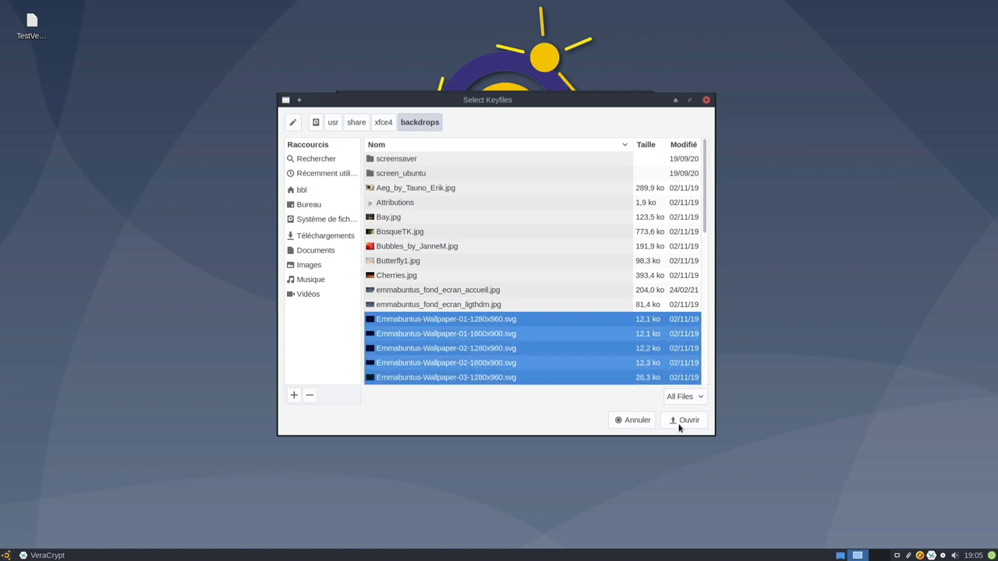
{"action": "left_click", "coordinate": [680, 423]}
{"action": "left_click", "coordinate": [606, 147]}
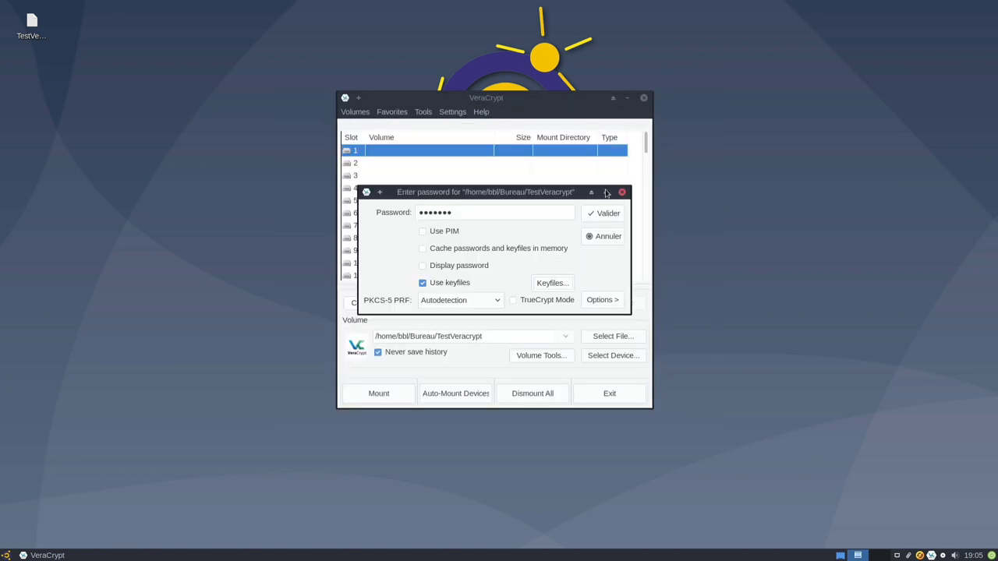
{"action": "left_click", "coordinate": [608, 214]}
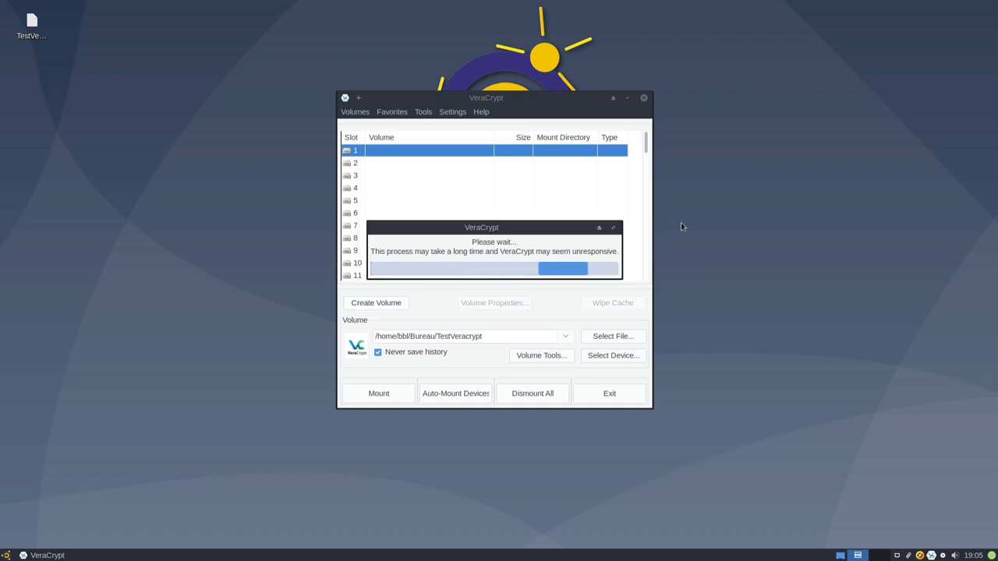
Switch to the file manager, inspect the xfce folder on the mounted 1.1 GB volume, and close the file manager
{"action": "left_click", "coordinate": [6, 556]}
{"action": "left_click", "coordinate": [135, 343]}
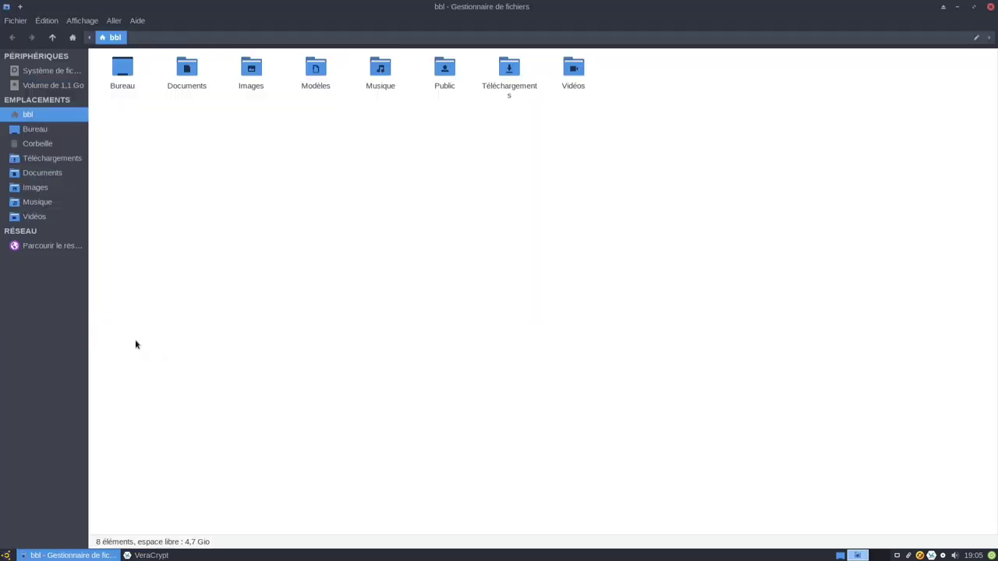
{"action": "left_click", "coordinate": [49, 85]}
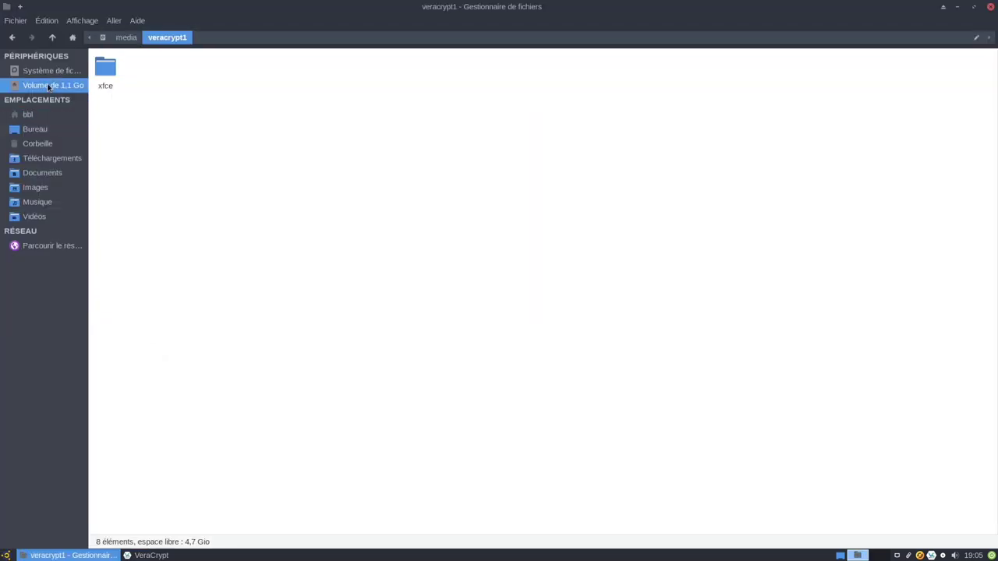
{"action": "double_click", "coordinate": [99, 72]}
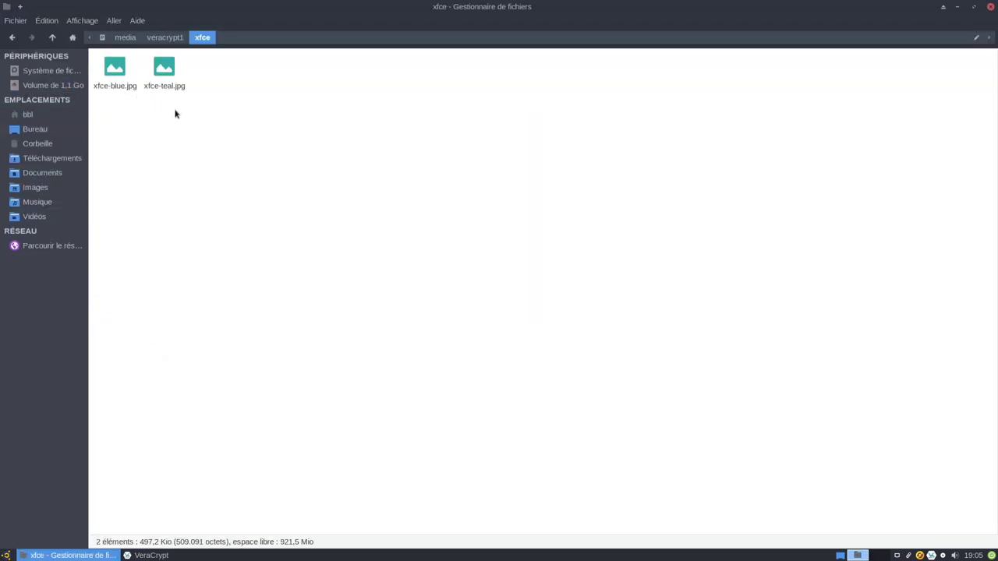
{"action": "left_click", "coordinate": [990, 6]}
Start removing all keyfiles from the TestVeracrypt volume, entering the current volume password and enabling keyfiles
{"action": "left_click", "coordinate": [352, 113]}
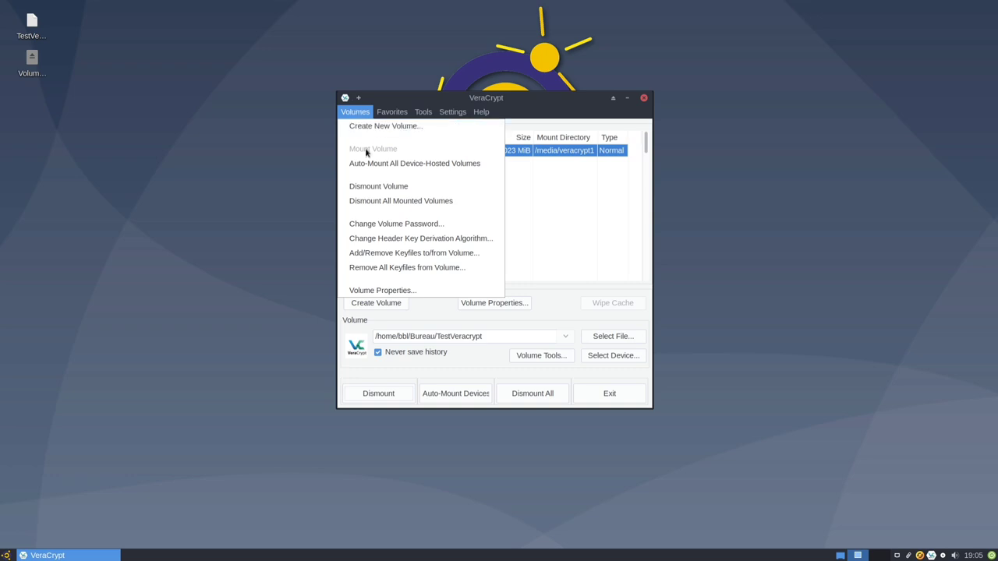
{"action": "left_click", "coordinate": [400, 269]}
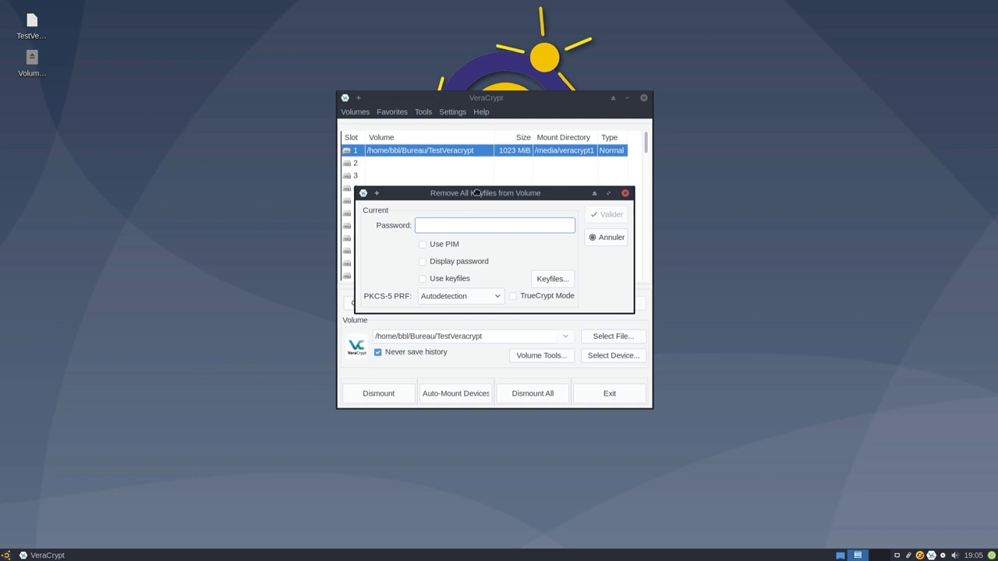
{"action": "left_click_drag", "start_coordinate": [479, 196], "coordinate": [527, 294]}
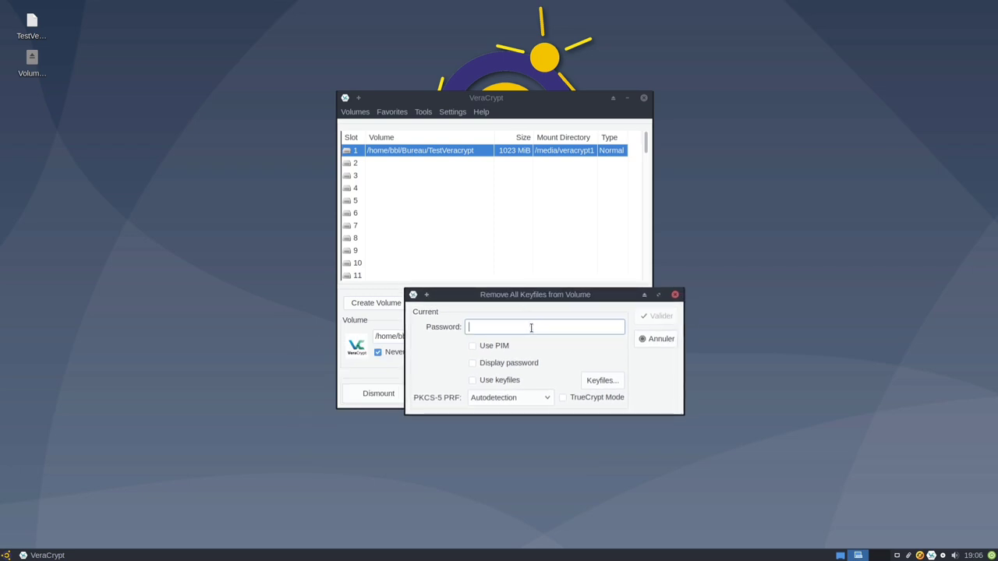
{"action": "type", "text": "••••••"}
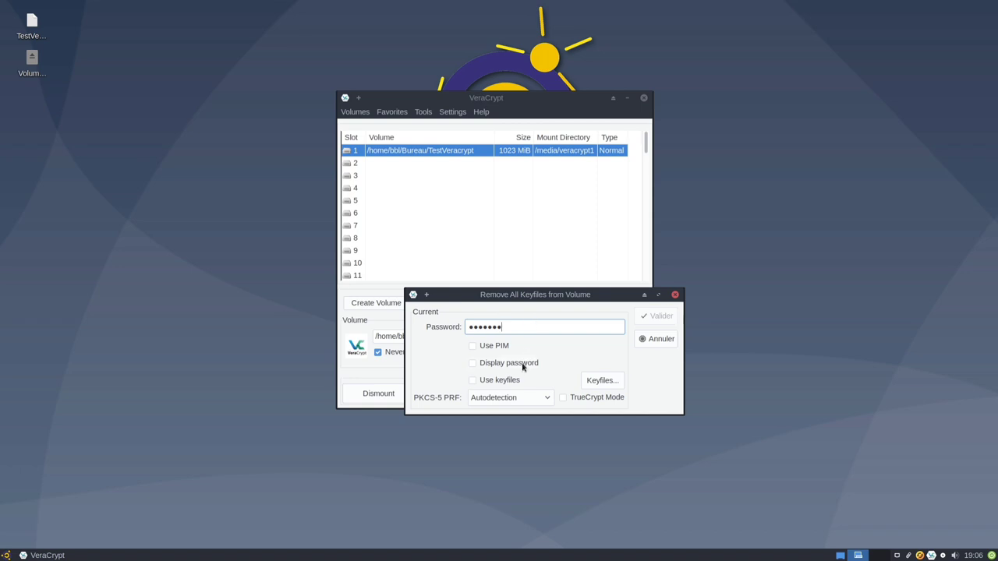
{"action": "left_click", "coordinate": [471, 381]}
Browse to /usr/share/xfce4/backdrops to choose the current keyfiles for the removal
{"action": "left_click", "coordinate": [592, 383]}
{"action": "left_click", "coordinate": [398, 387]}
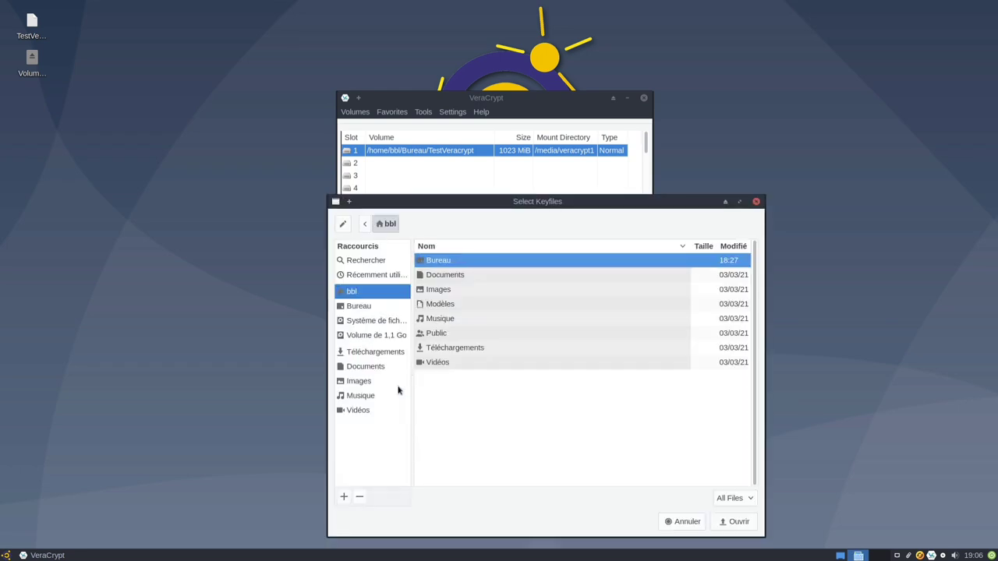
{"action": "left_click", "coordinate": [363, 323]}
{"action": "scroll", "coordinate": [455, 450], "scroll_direction": "down", "scroll_amount": 5}
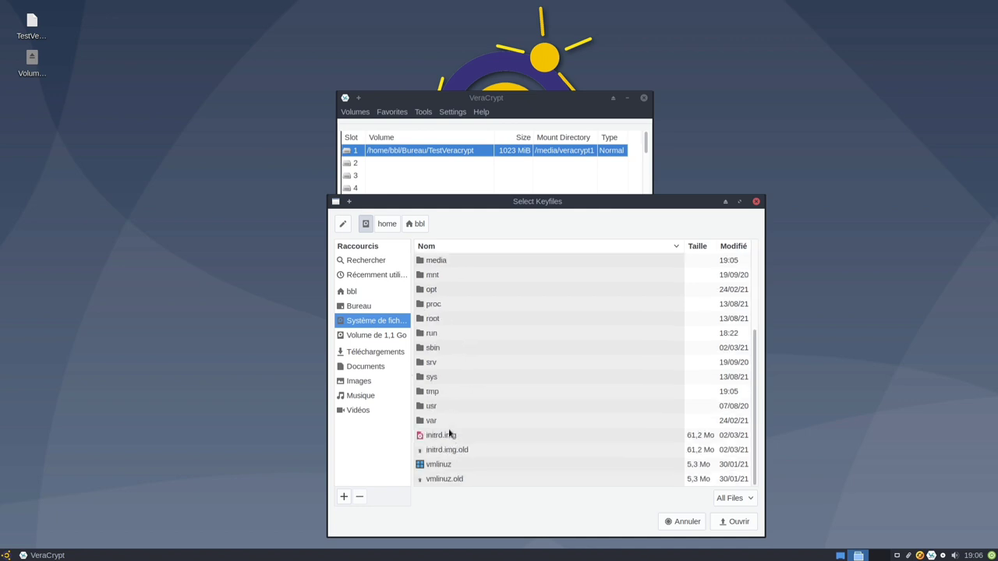
{"action": "double_click", "coordinate": [435, 406]}
{"action": "double_click", "coordinate": [448, 407]}
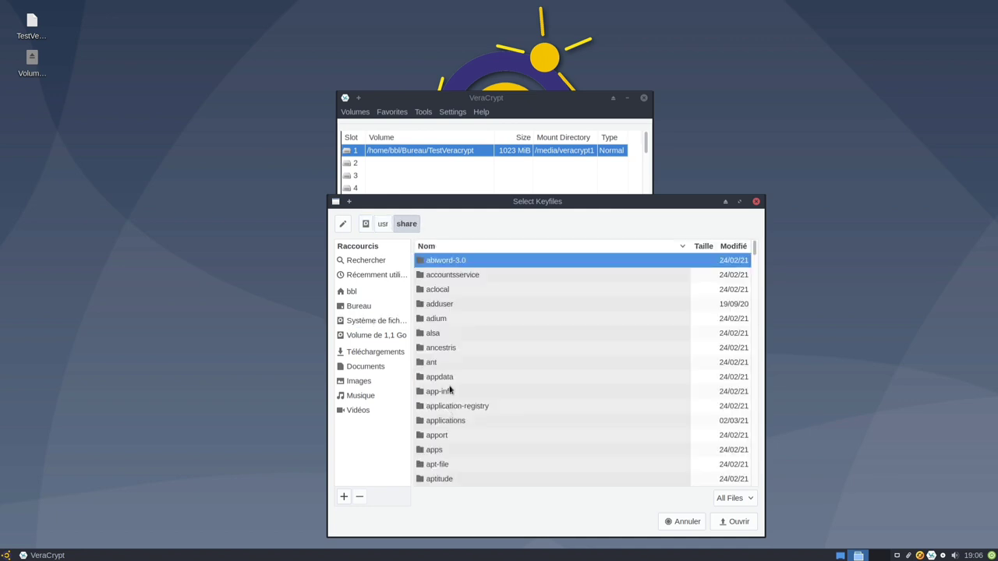
{"action": "scroll", "coordinate": [464, 337], "scroll_direction": "down", "scroll_amount": 5}
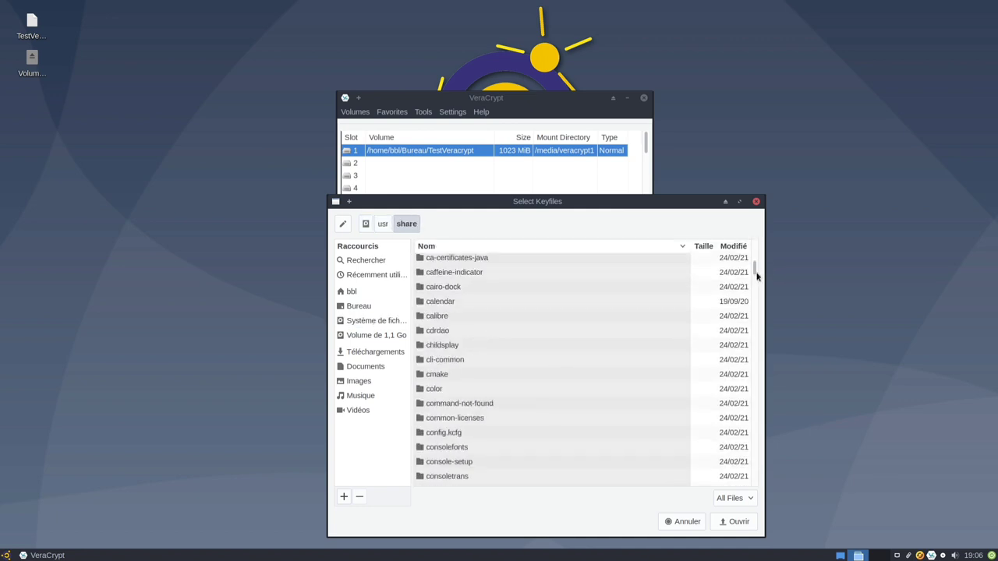
{"action": "left_click_drag", "start_coordinate": [755, 269], "coordinate": [758, 493]}
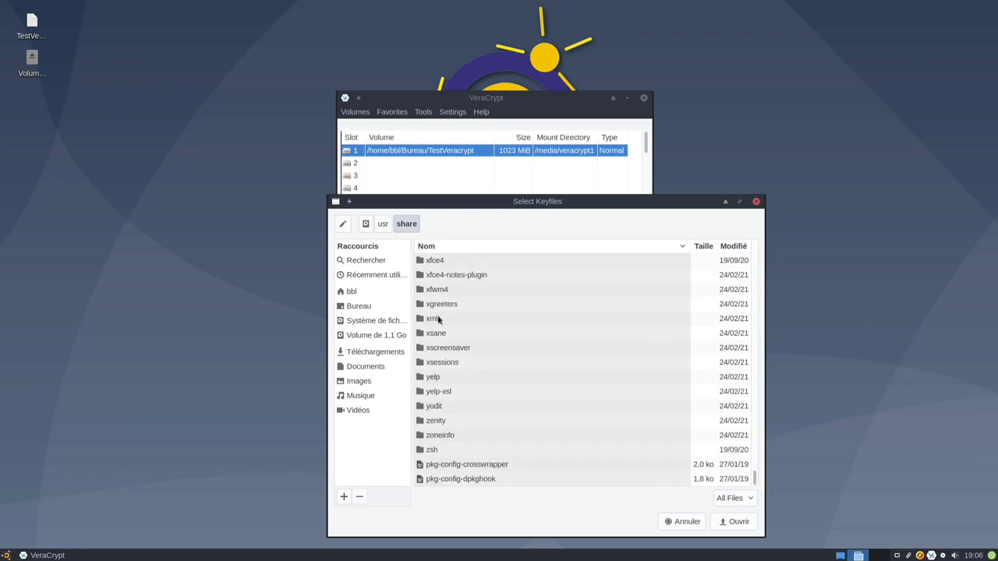
{"action": "double_click", "coordinate": [446, 264]}
{"action": "double_click", "coordinate": [446, 274]}
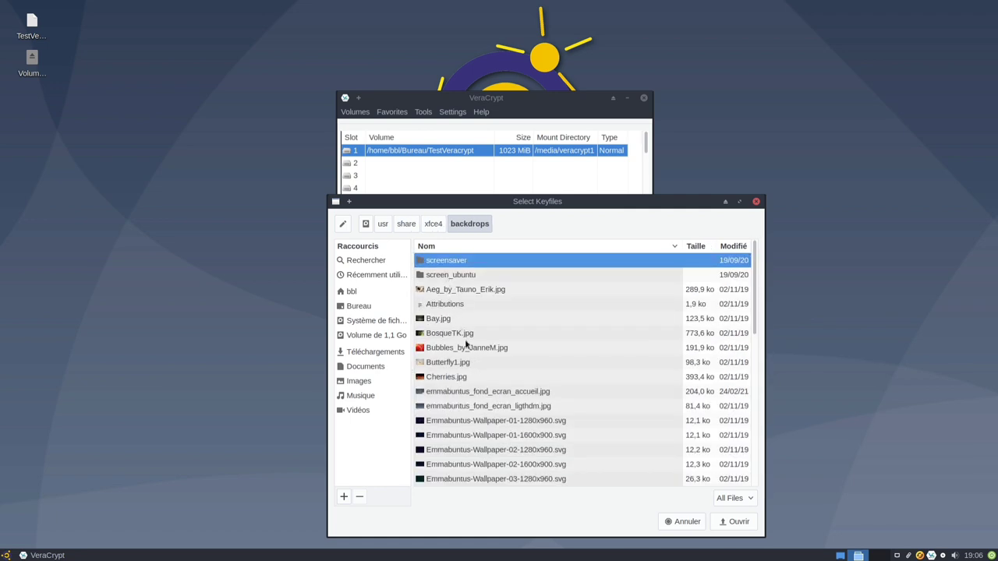
Supply the five files from Emmabuntus-Wallpaper-01-1280x960.svg through Emmabuntus-Wallpaper-03-1280x960.svg as the volume's current keyfiles
{"action": "left_click", "coordinate": [537, 423]}
{"action": "left_click_drag", "start_coordinate": [537, 444], "coordinate": [566, 483]}
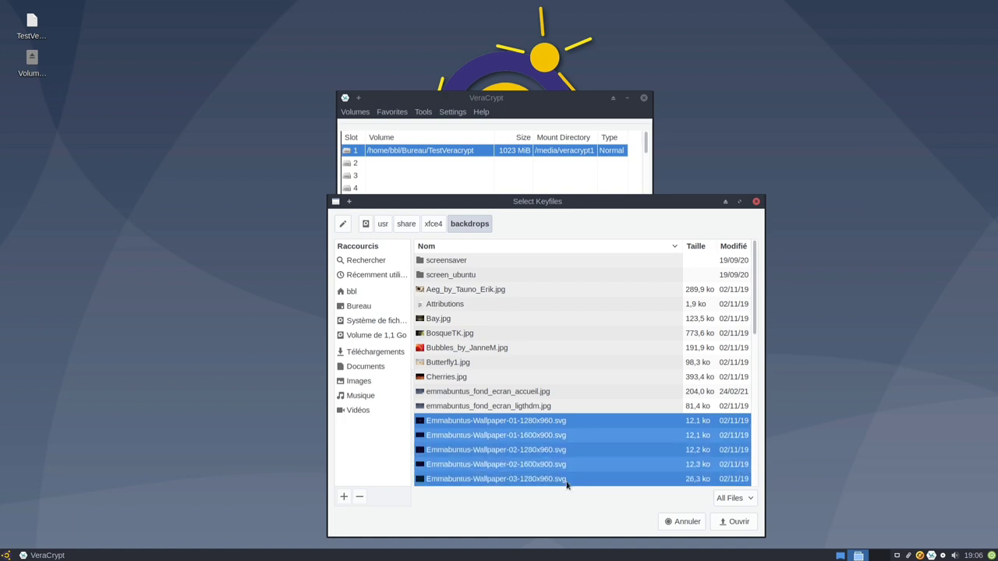
{"action": "left_click", "coordinate": [732, 521]}
{"action": "left_click", "coordinate": [663, 251]}
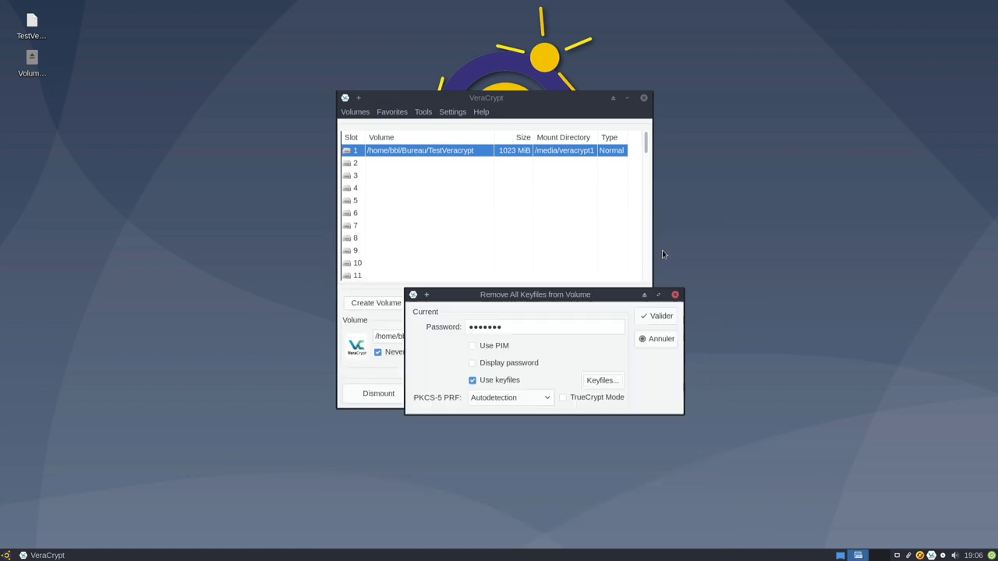
Apply the removal of all keyfiles, collecting randomness from pointer movement for the random pool
{"action": "left_click", "coordinate": [665, 317]}
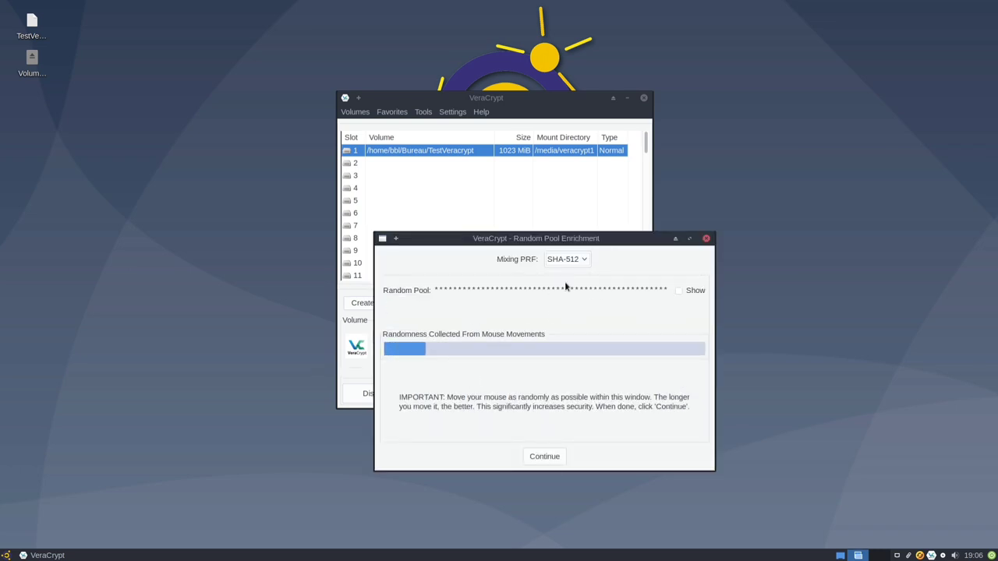
{"action": "left_click", "coordinate": [552, 455]}
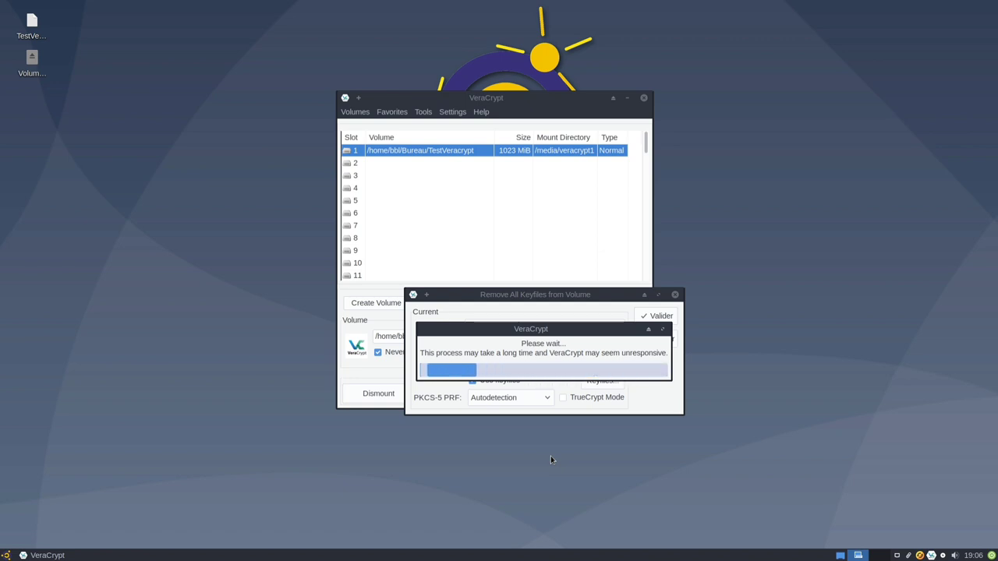
{"action": "left_click", "coordinate": [602, 391]}
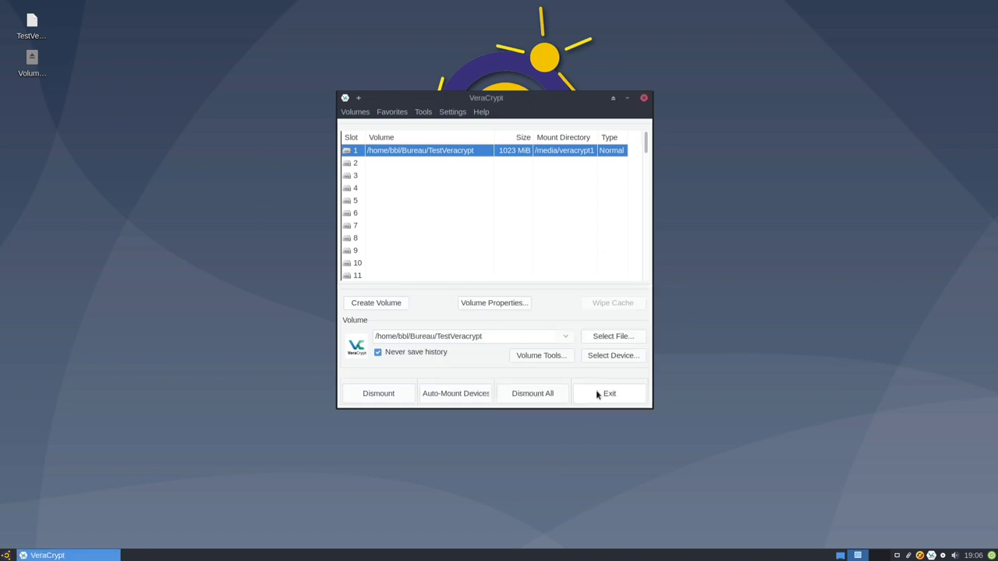
Dismount the TestVeracrypt volume and mount it again using only the volume password, without keyfiles
{"action": "left_click", "coordinate": [378, 394]}
{"action": "left_click", "coordinate": [378, 394]}
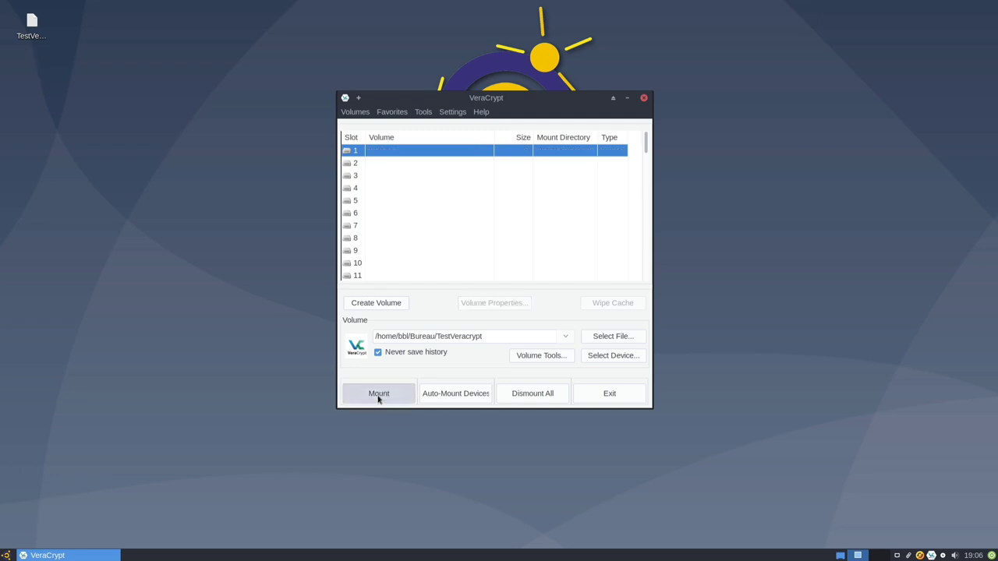
{"action": "type", "text": "•••••••"}
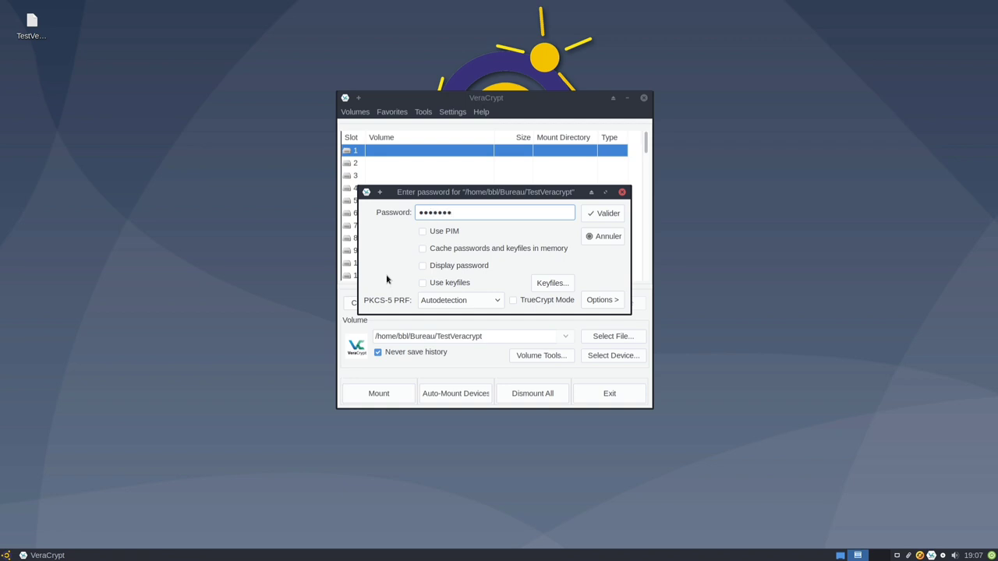
{"action": "left_click", "coordinate": [606, 215]}
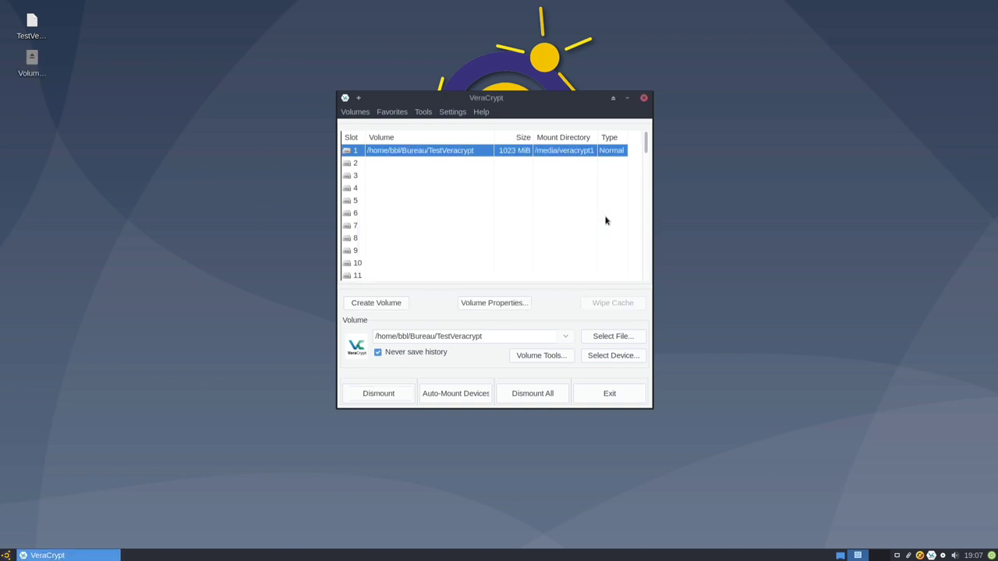
Switch to the file manager and check the contents of the xfce folder on the remounted volume
{"action": "left_click", "coordinate": [6, 555]}
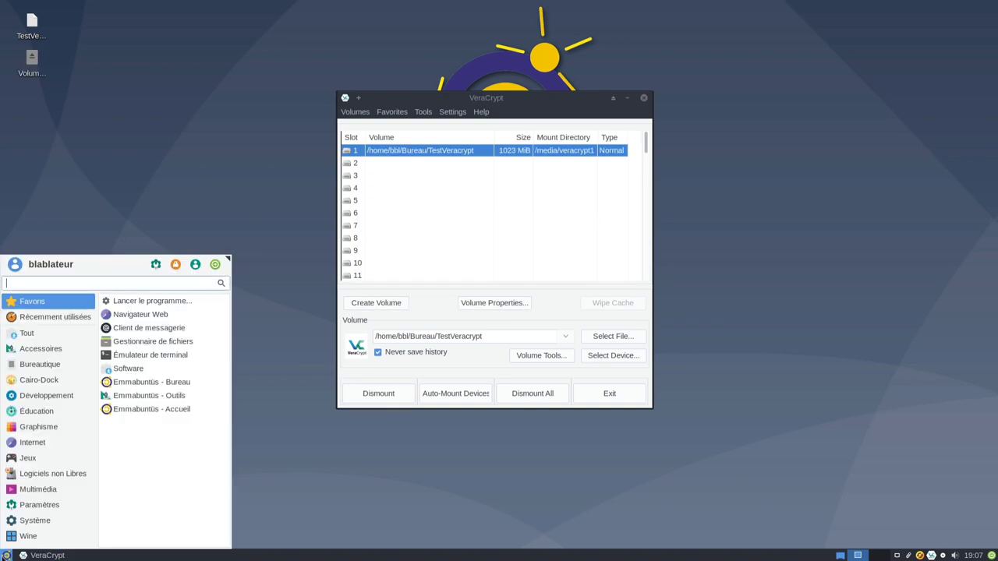
{"action": "left_click", "coordinate": [142, 341]}
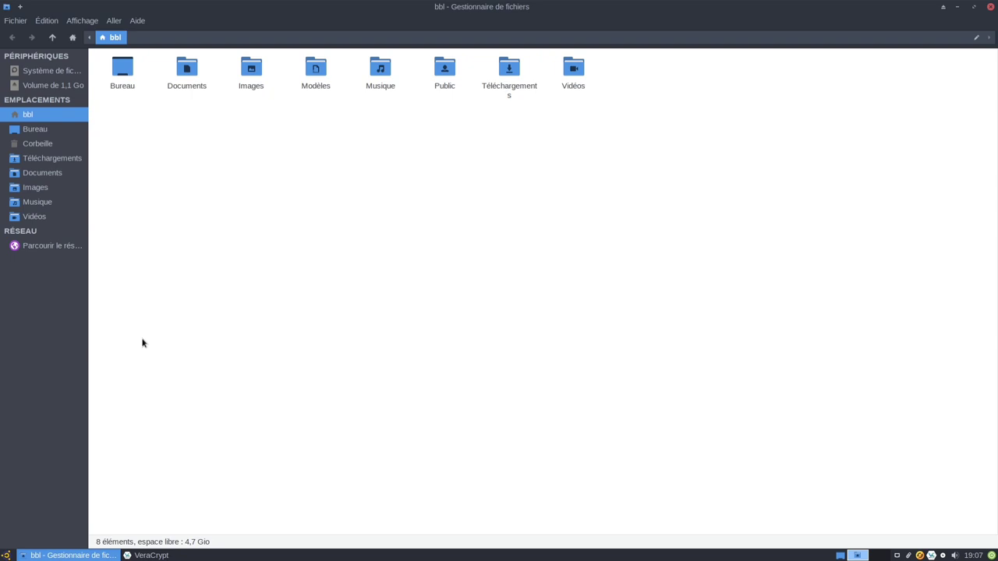
{"action": "left_click", "coordinate": [48, 87]}
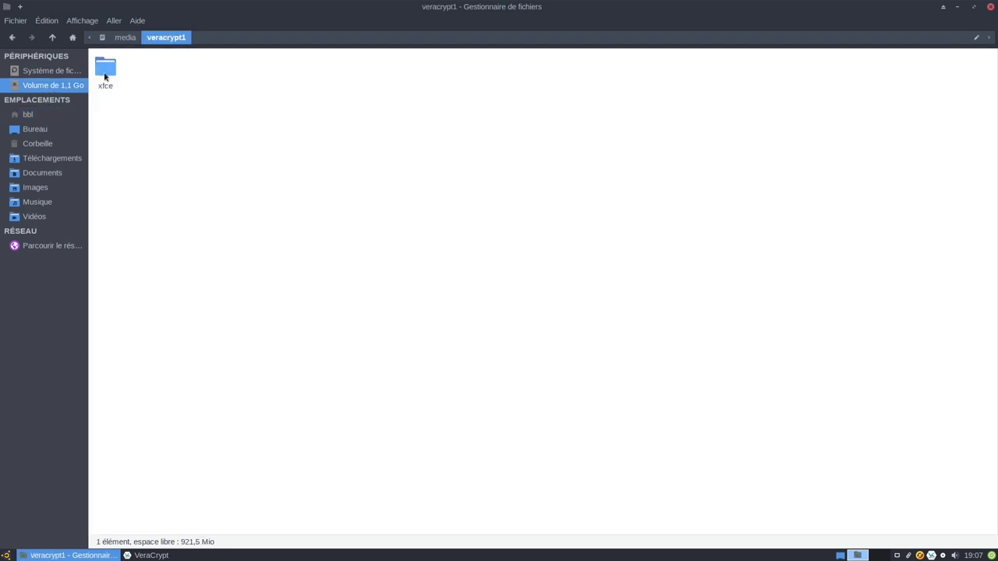
{"action": "double_click", "coordinate": [105, 76]}
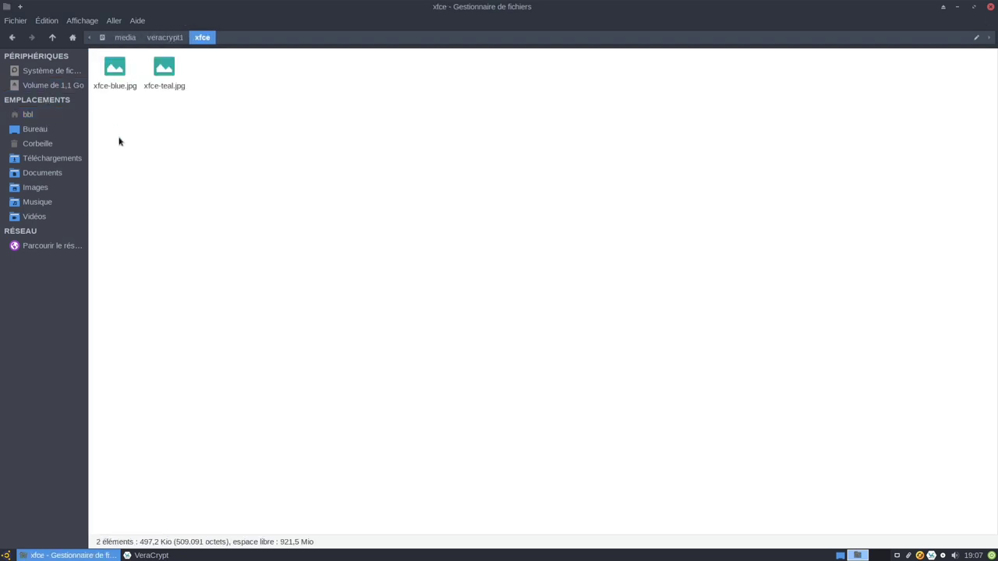